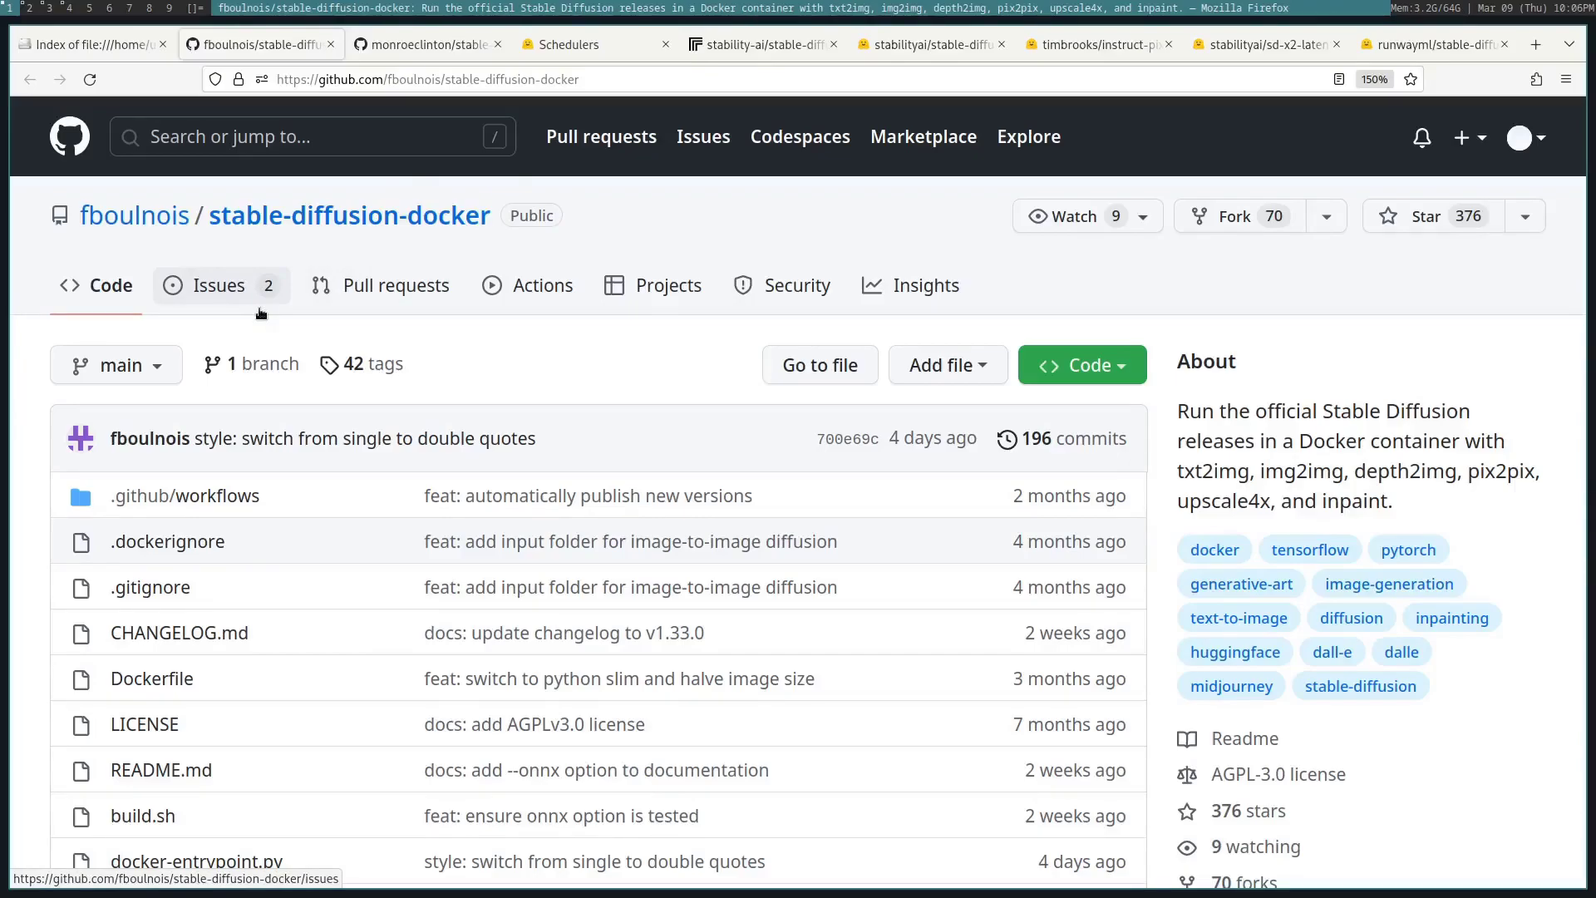
Switch to the forked stable-diffusion-docker repository tab showing the rocm branch, 5 commits ahead.
{"action": "key", "text": "ctrl+Tab"}
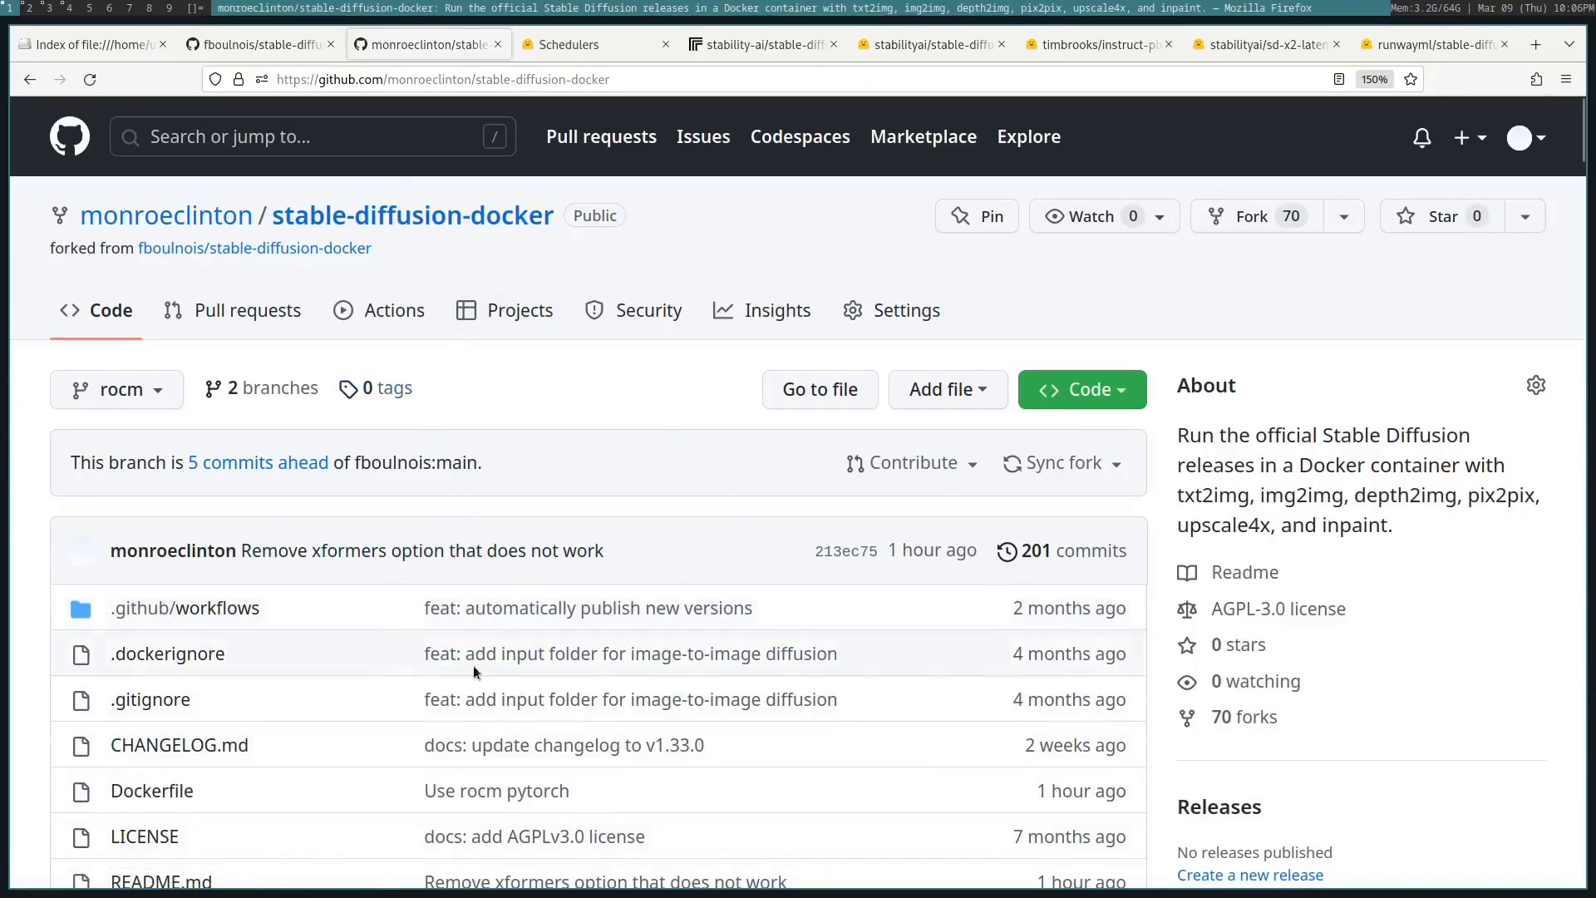
Start a vim command for token.txt, then check the Hugging Face access tokens page in Firefox.
{"action": "key", "text": "super+2"}
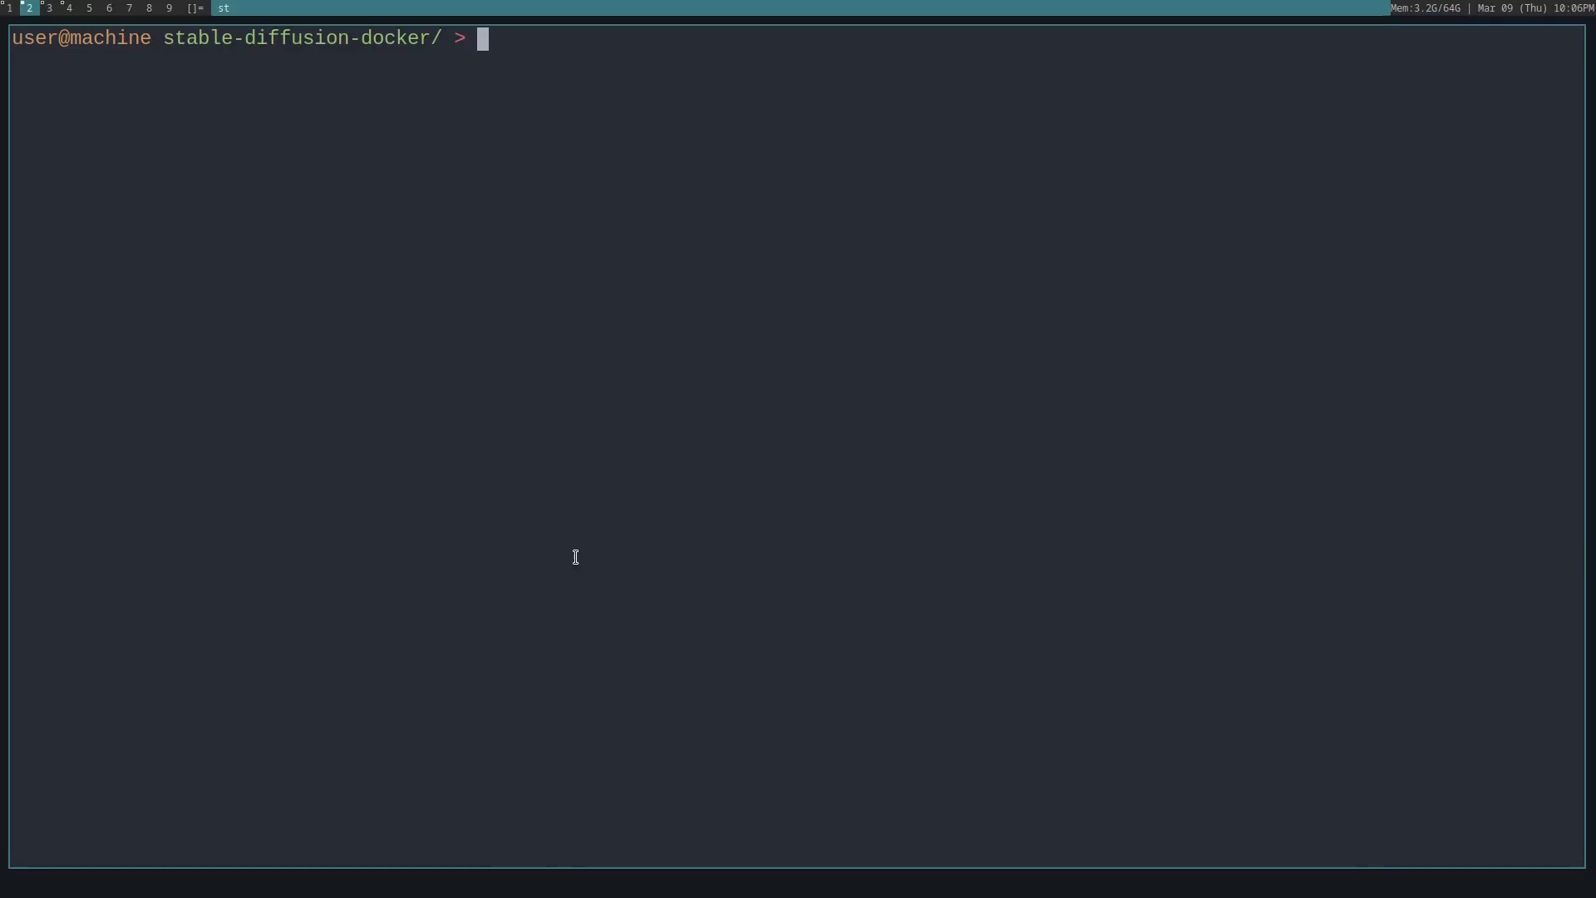
{"action": "type", "text": "vim tok"}
{"action": "key", "text": "Tab"}
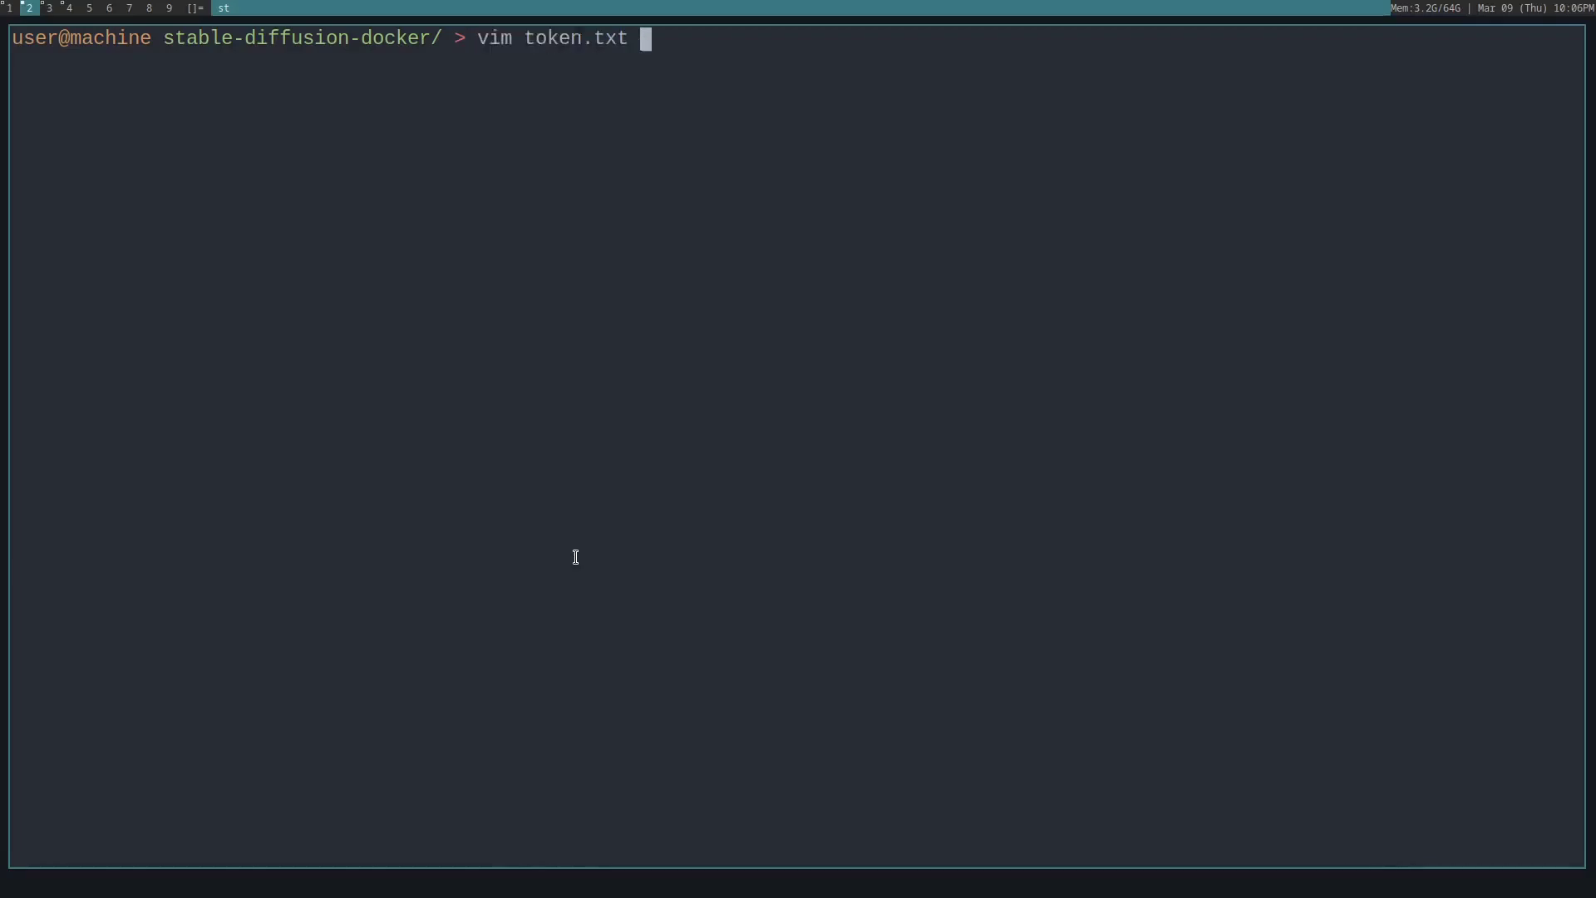
{"action": "key", "text": "super+1"}
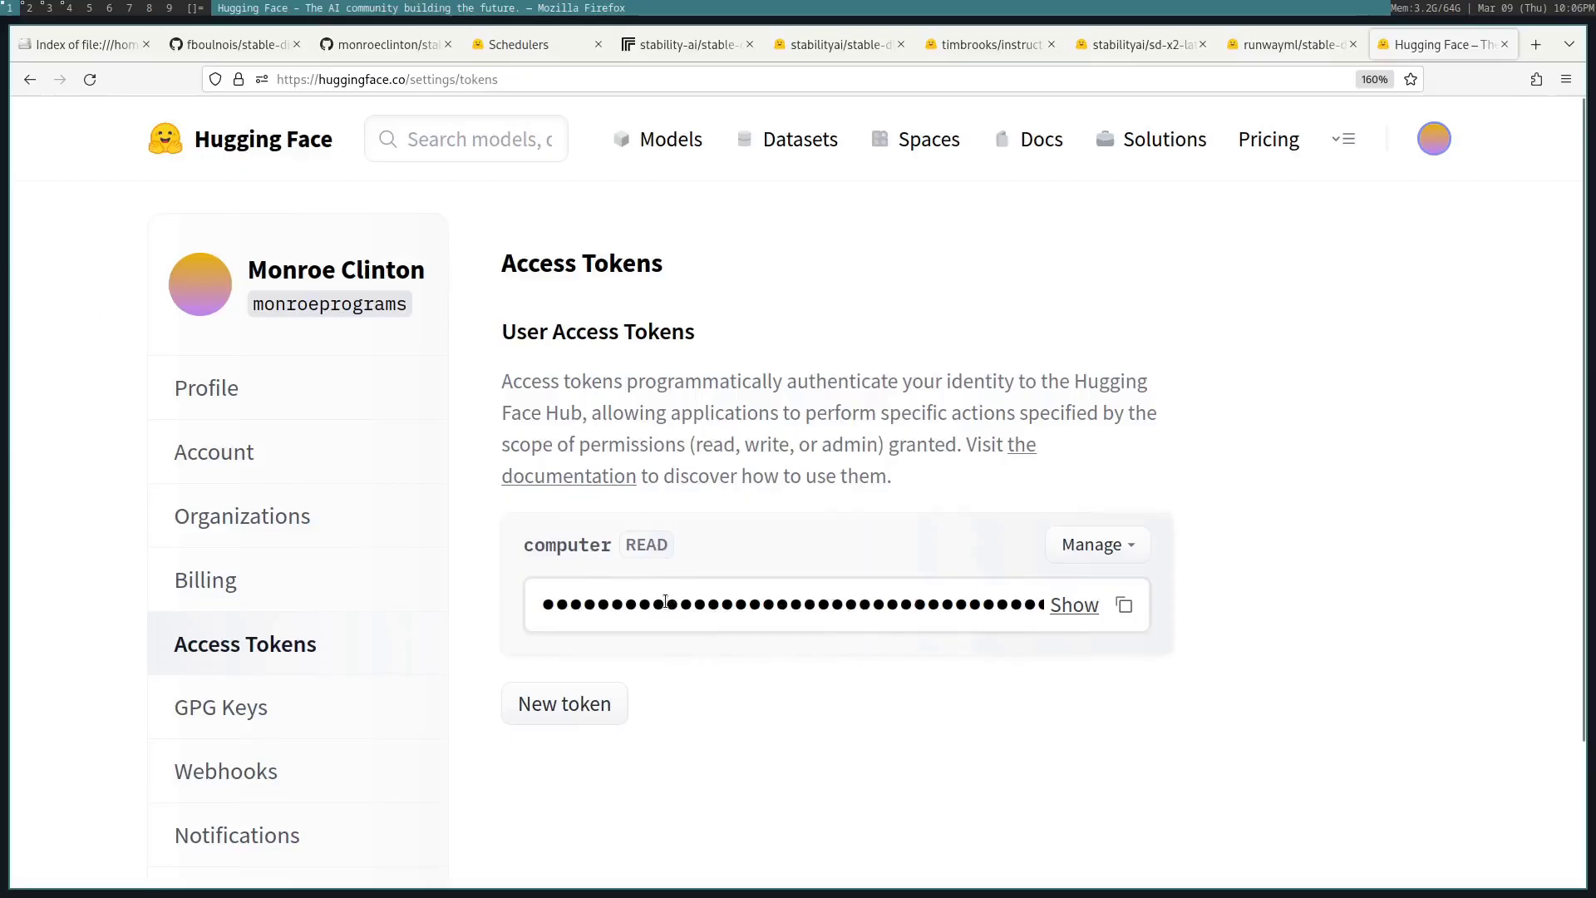
{"action": "key", "text": "super+2"}
Clear the pending command and run ./build.sh build to create stable-diffusion-docker:latest.
{"action": "key", "text": "ctrl+u"}
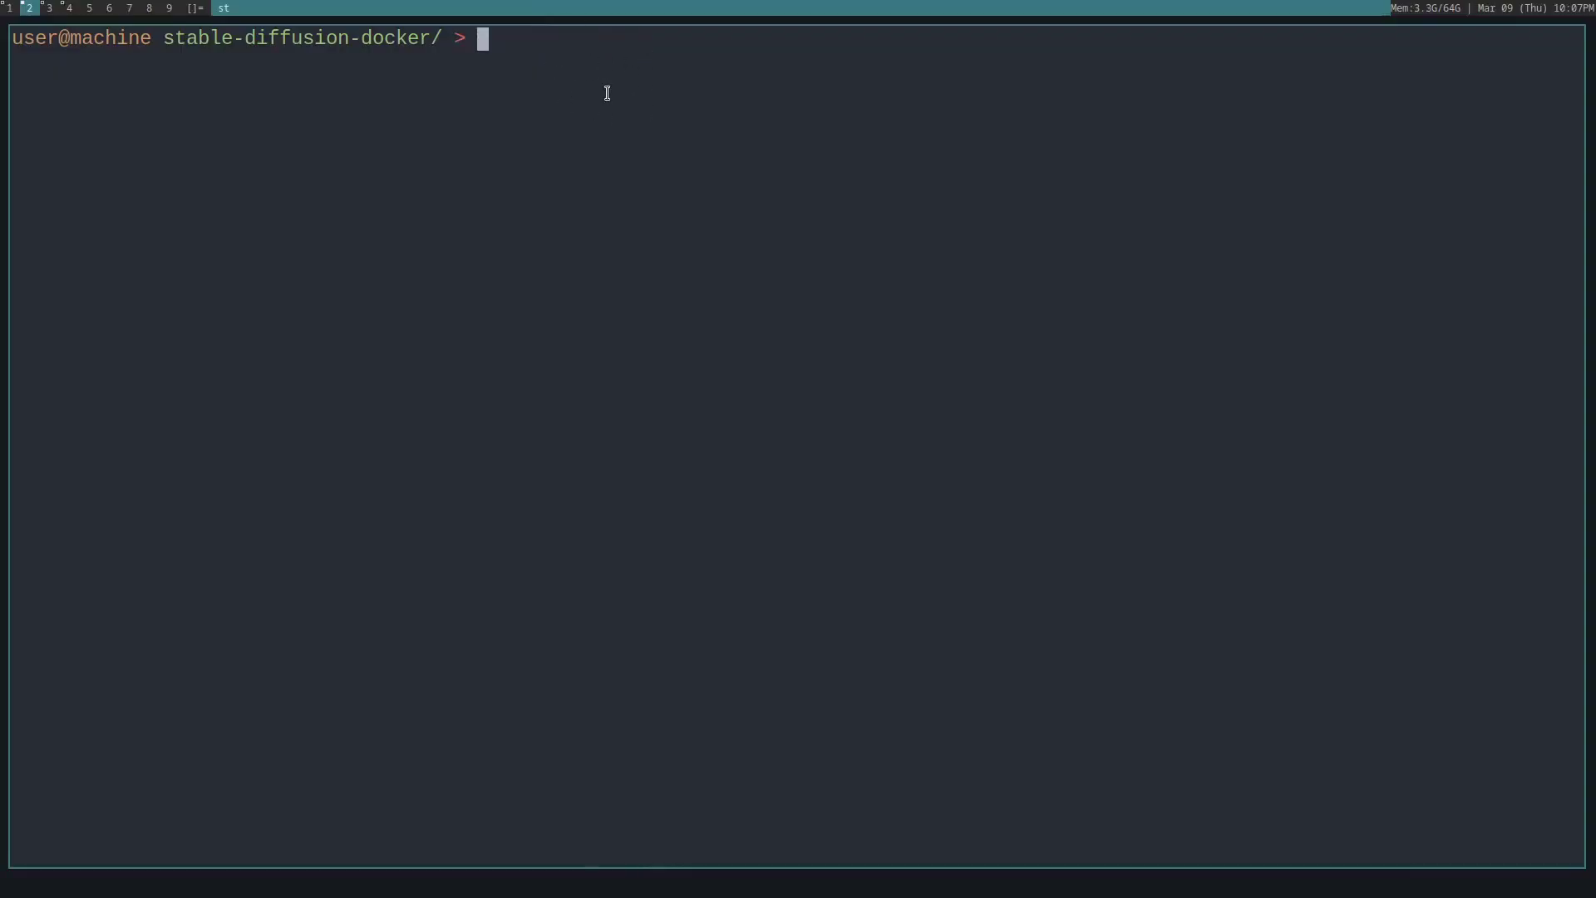
{"action": "type", "text": "./bu"}
{"action": "key", "text": "Tab"}
{"action": "type", "text": "build"}
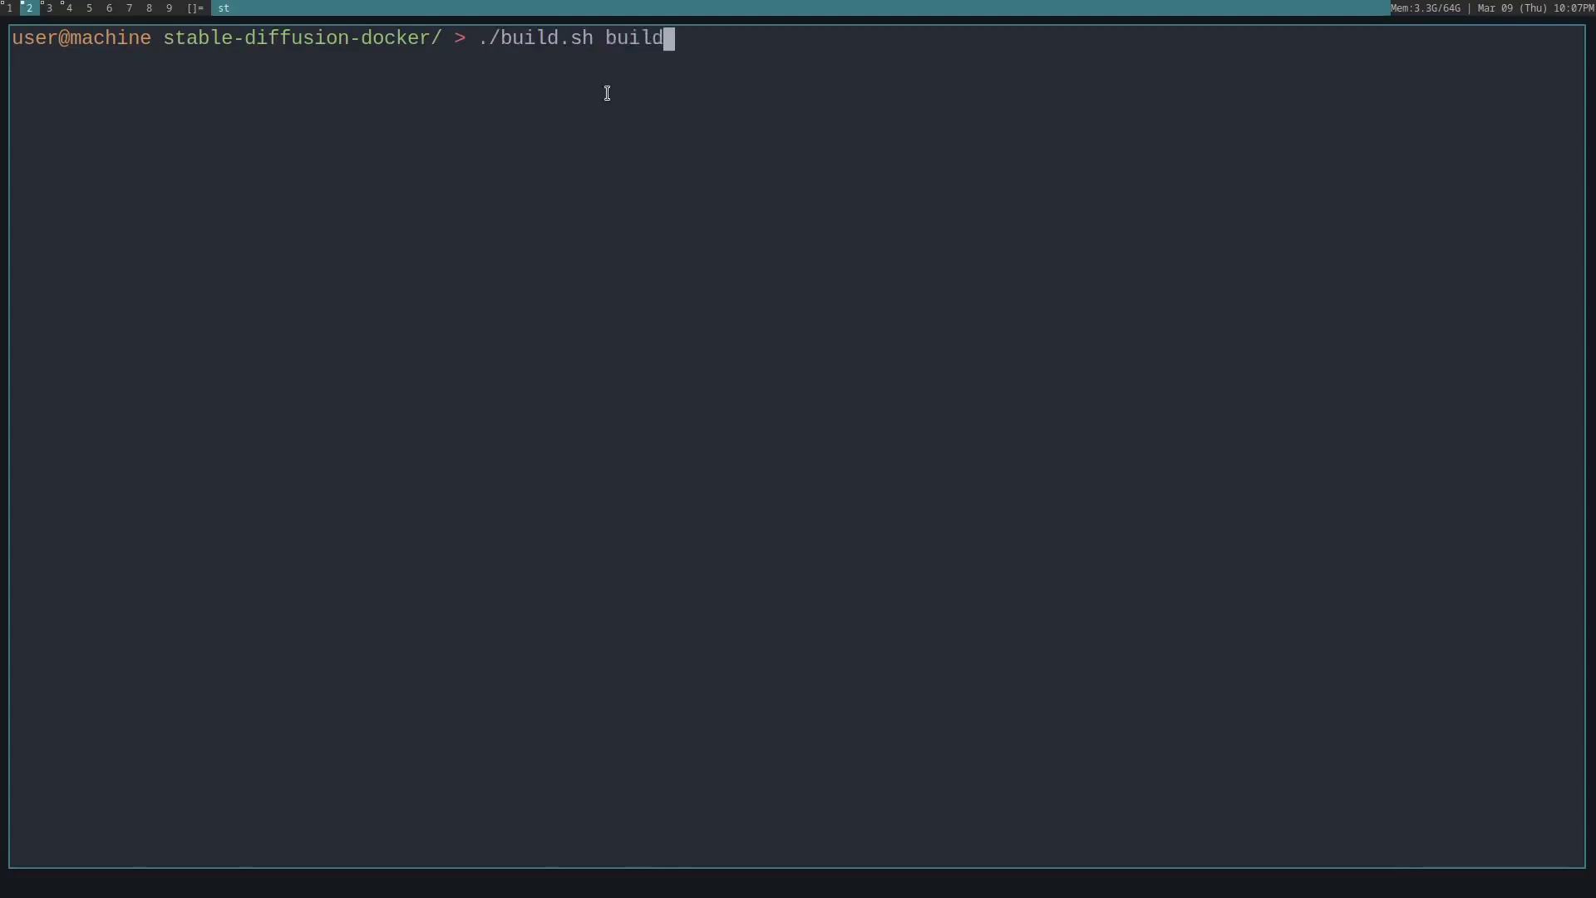
{"action": "key", "text": "Return"}
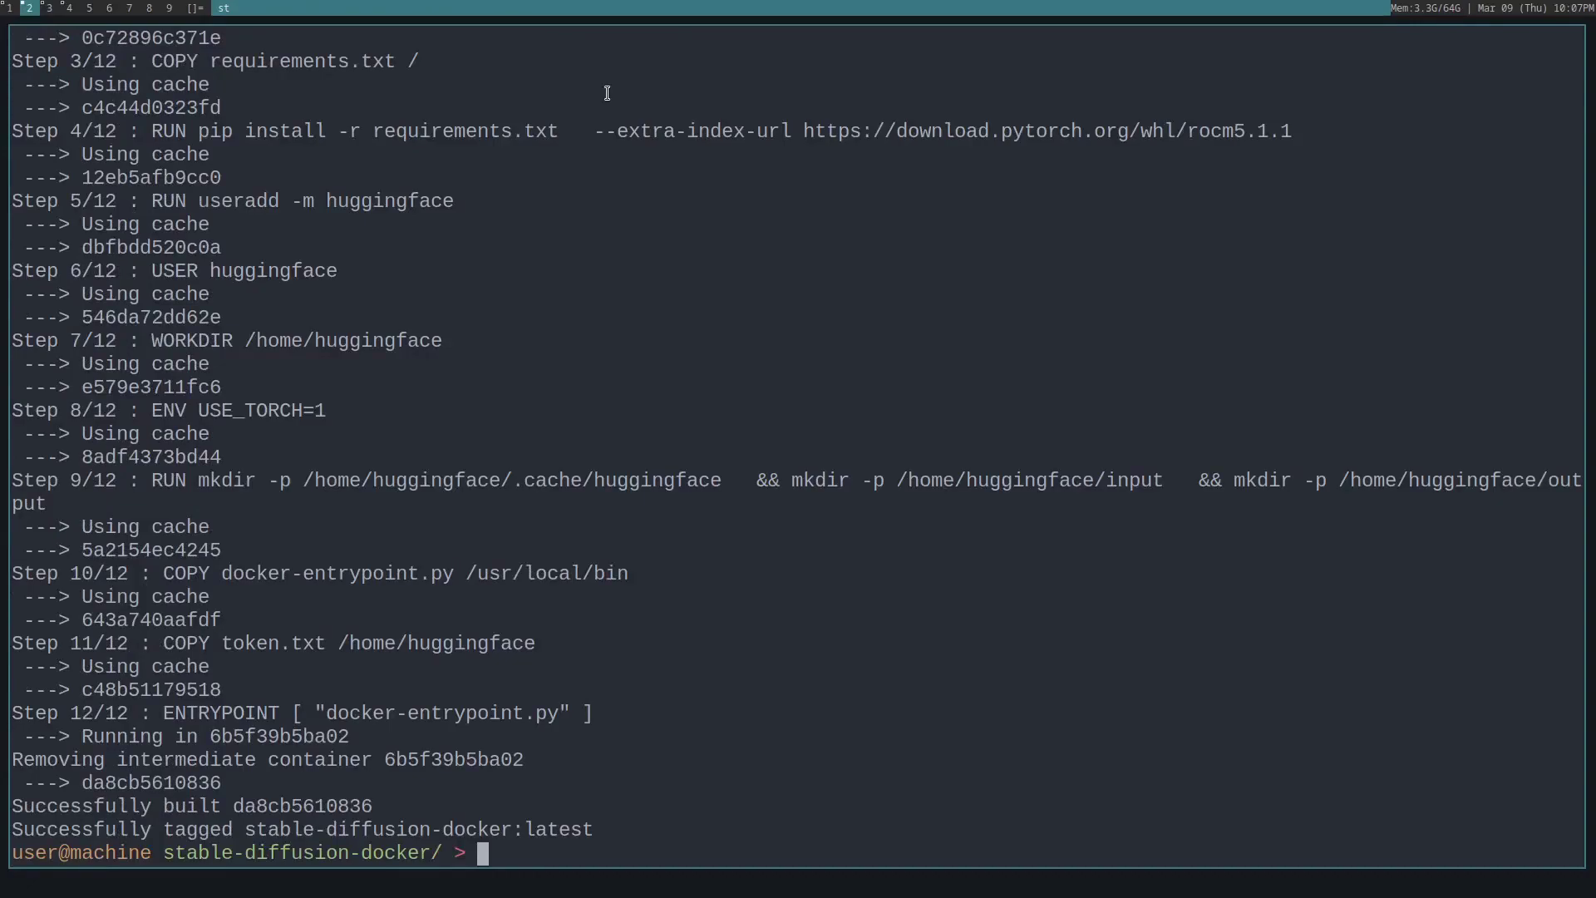
Run ./build.sh run with the prompt 'Andromeda galaxy in a bottle' on workspace 3.
{"action": "key", "text": "super+3"}
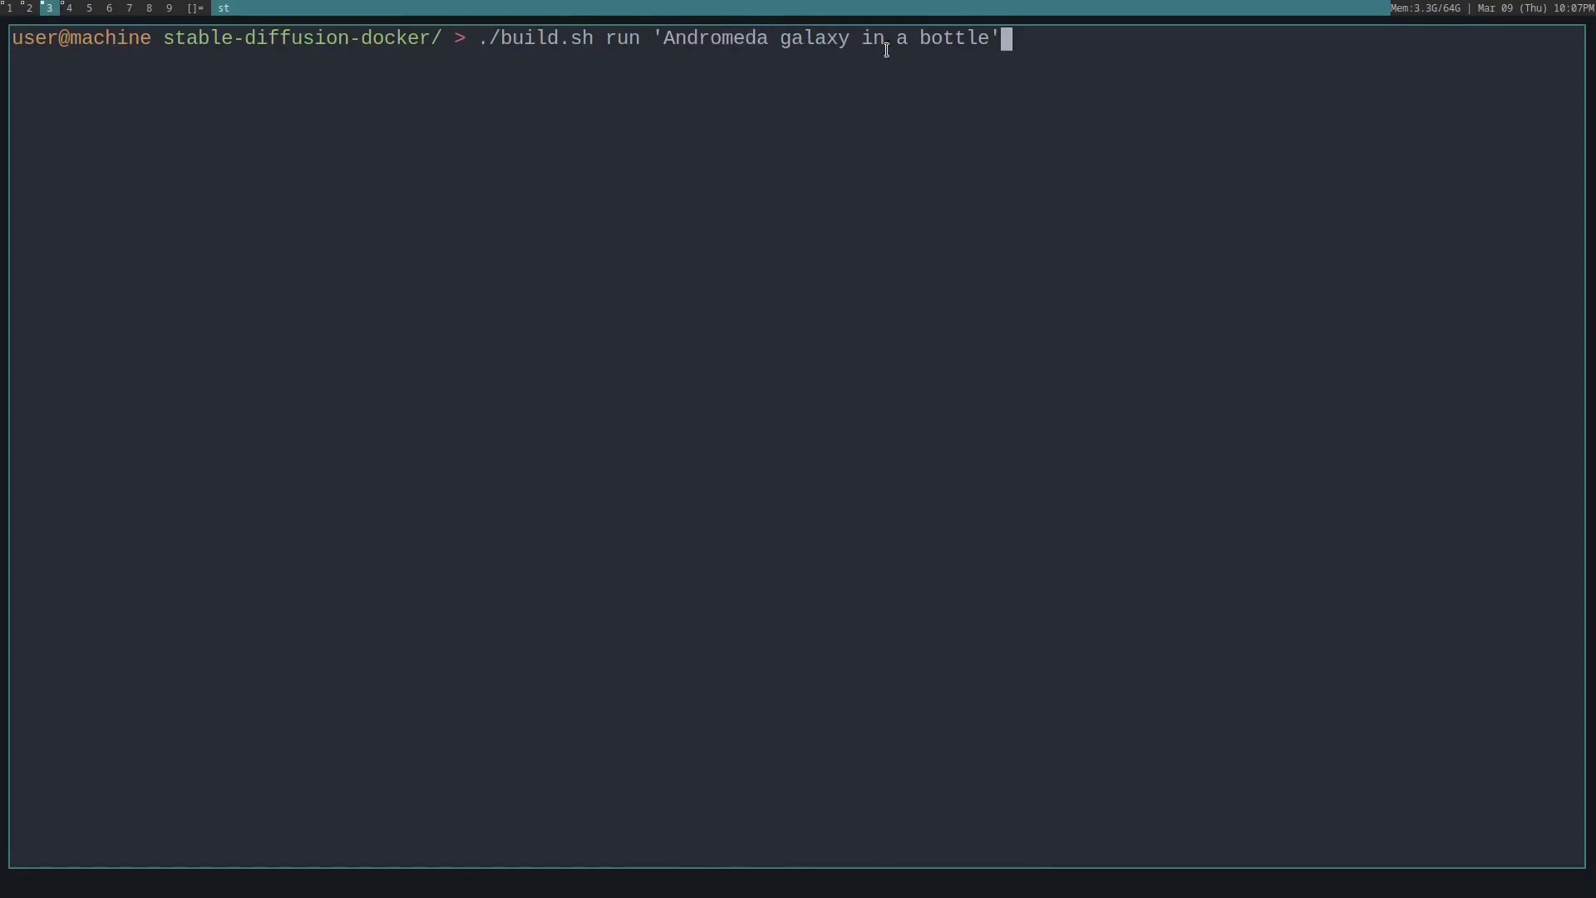
{"action": "key", "text": "Return"}
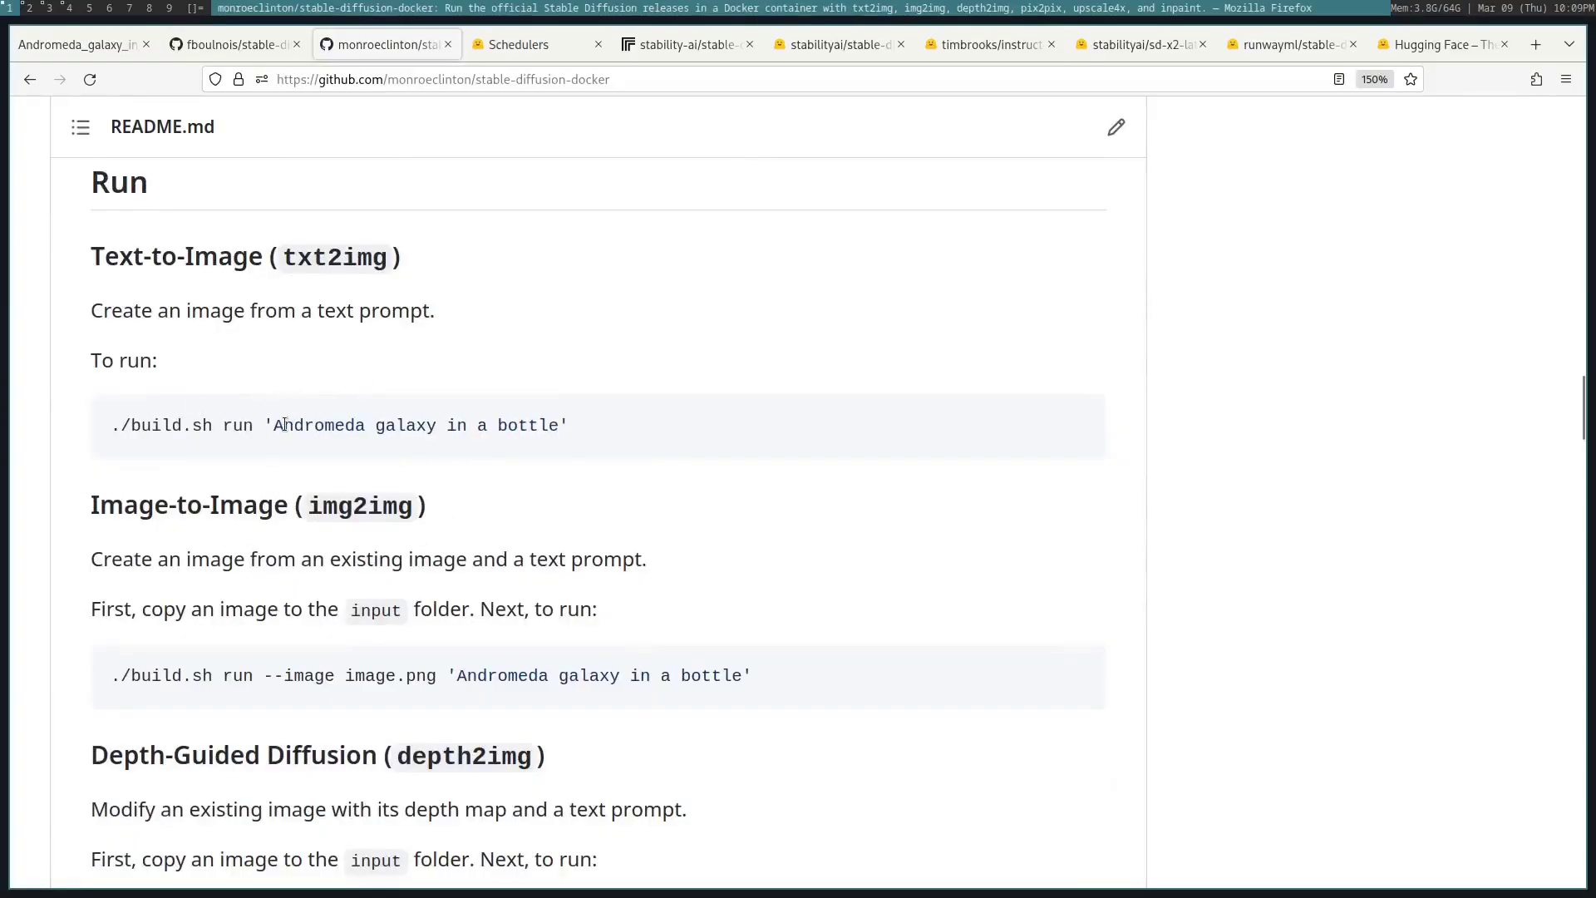
Highlight the Text-to-Image and Image-to-Image headings in the README's Run section.
{"action": "left_click_drag", "start_coordinate": [263, 259], "coordinate": [99, 269]}
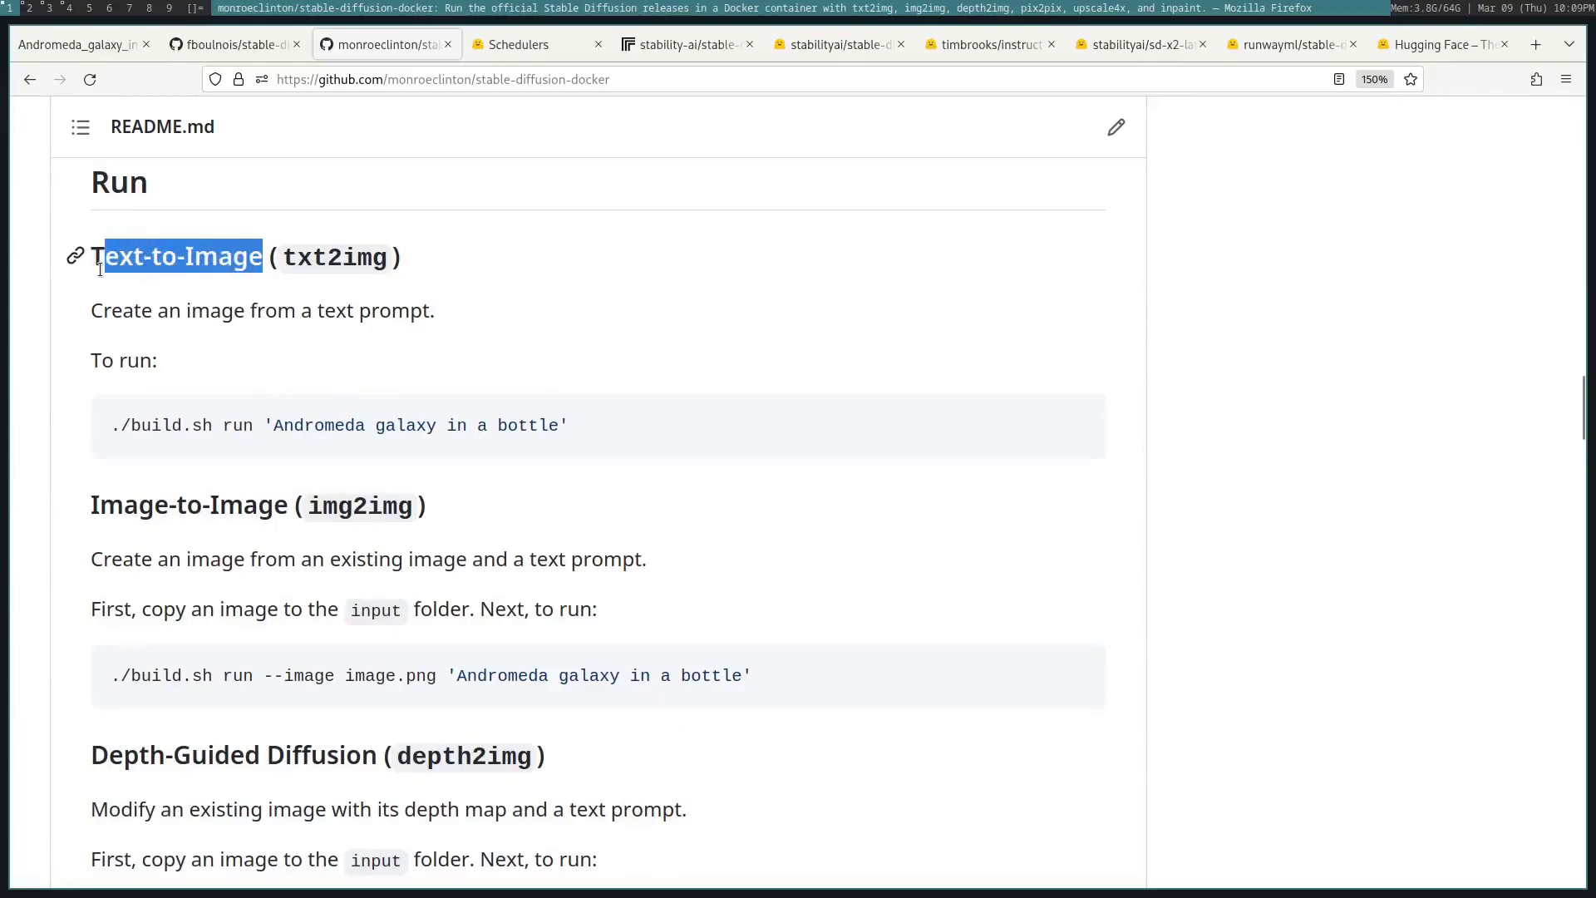
{"action": "left_click_drag", "start_coordinate": [295, 506], "coordinate": [119, 506]}
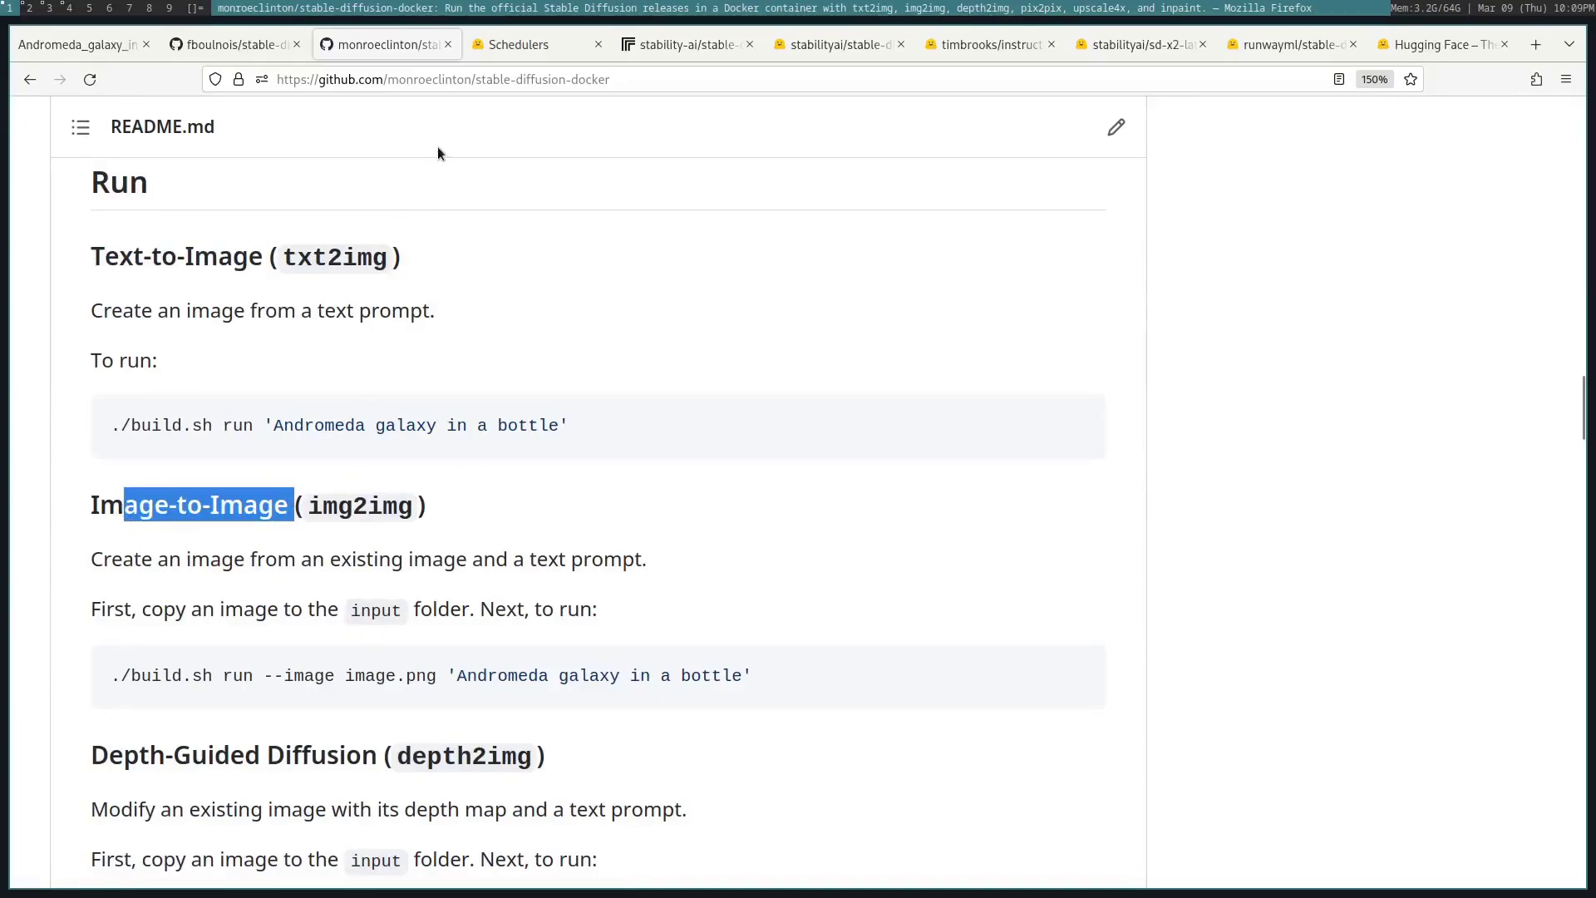
{"action": "left_click", "coordinate": [680, 55]}
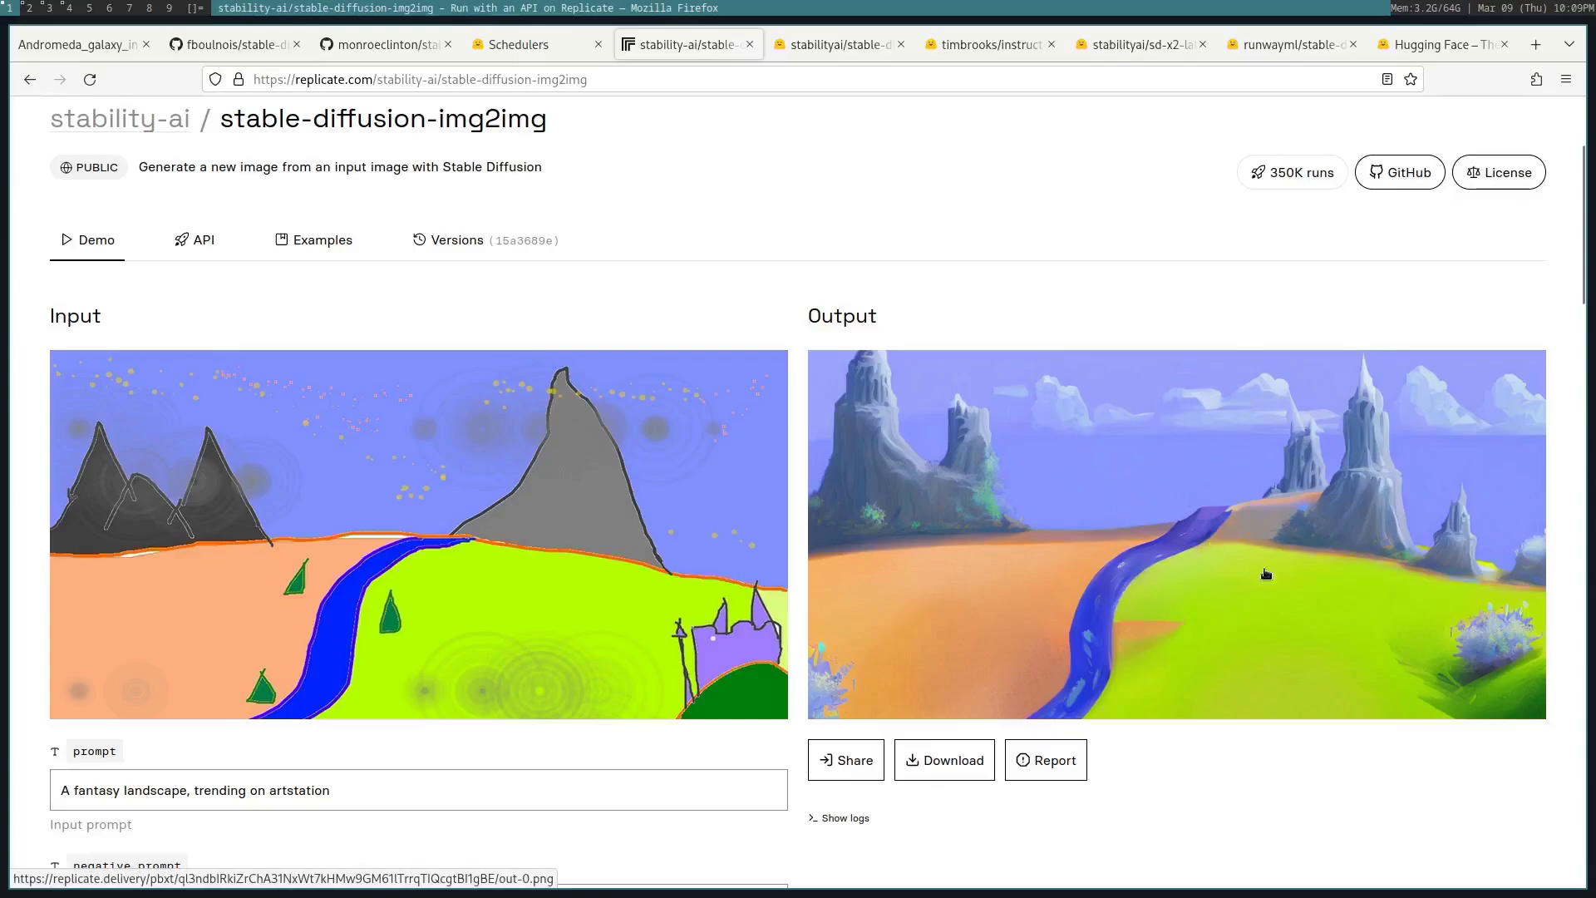
Highlight the Depth-Guided Diffusion heading and 'depth map', then view the stable-diffusion-2-depth model card.
{"action": "key", "text": "alt+3"}
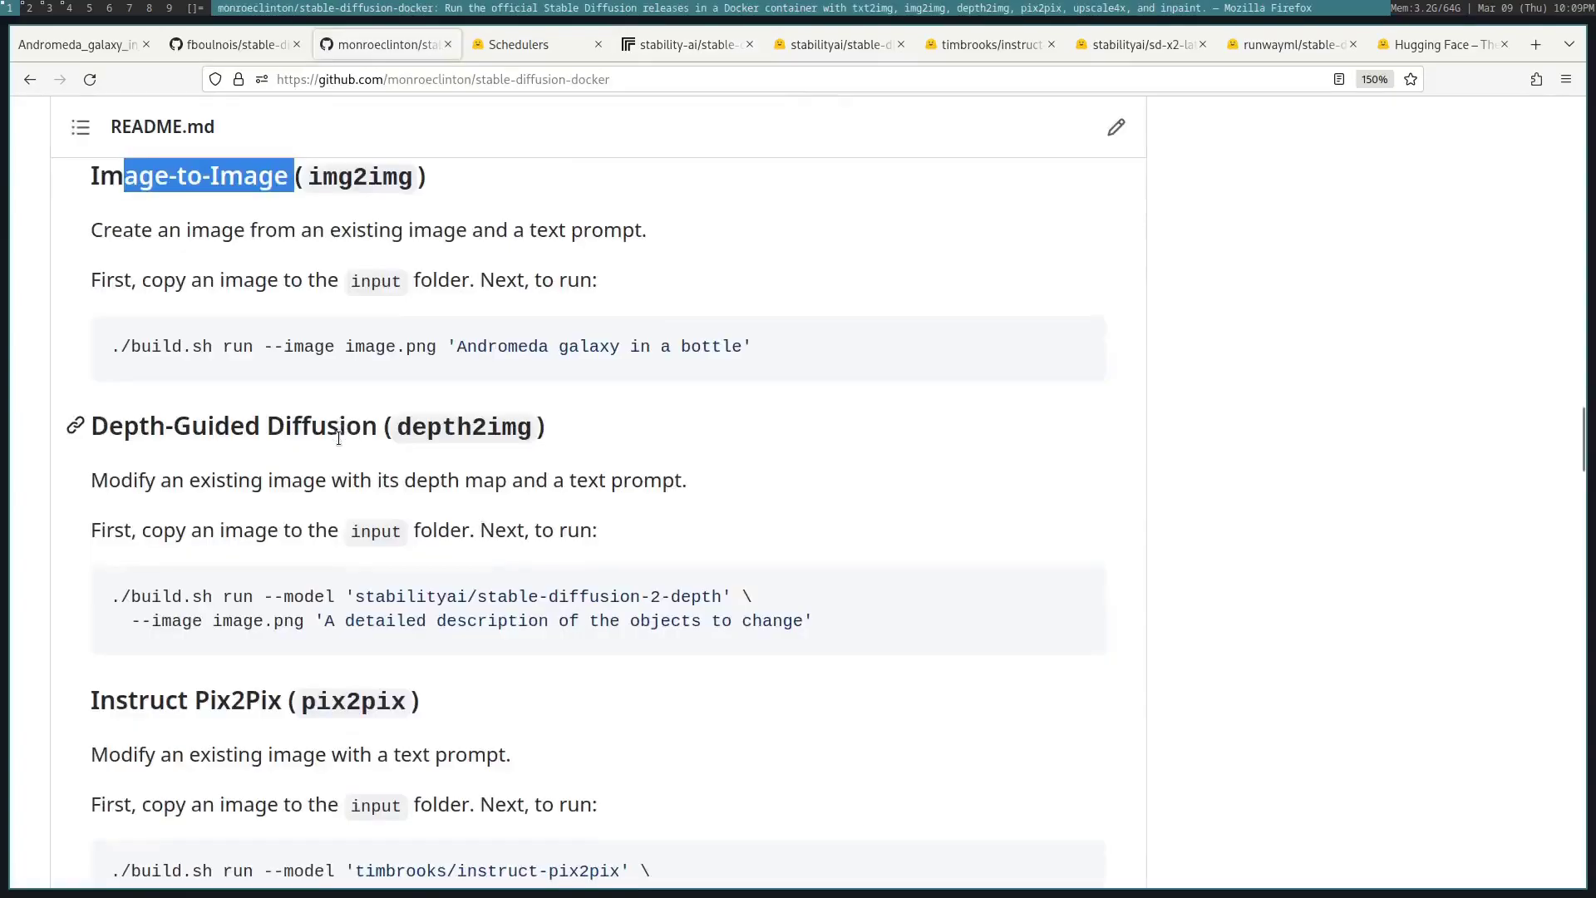
{"action": "left_click_drag", "start_coordinate": [365, 430], "coordinate": [221, 408]}
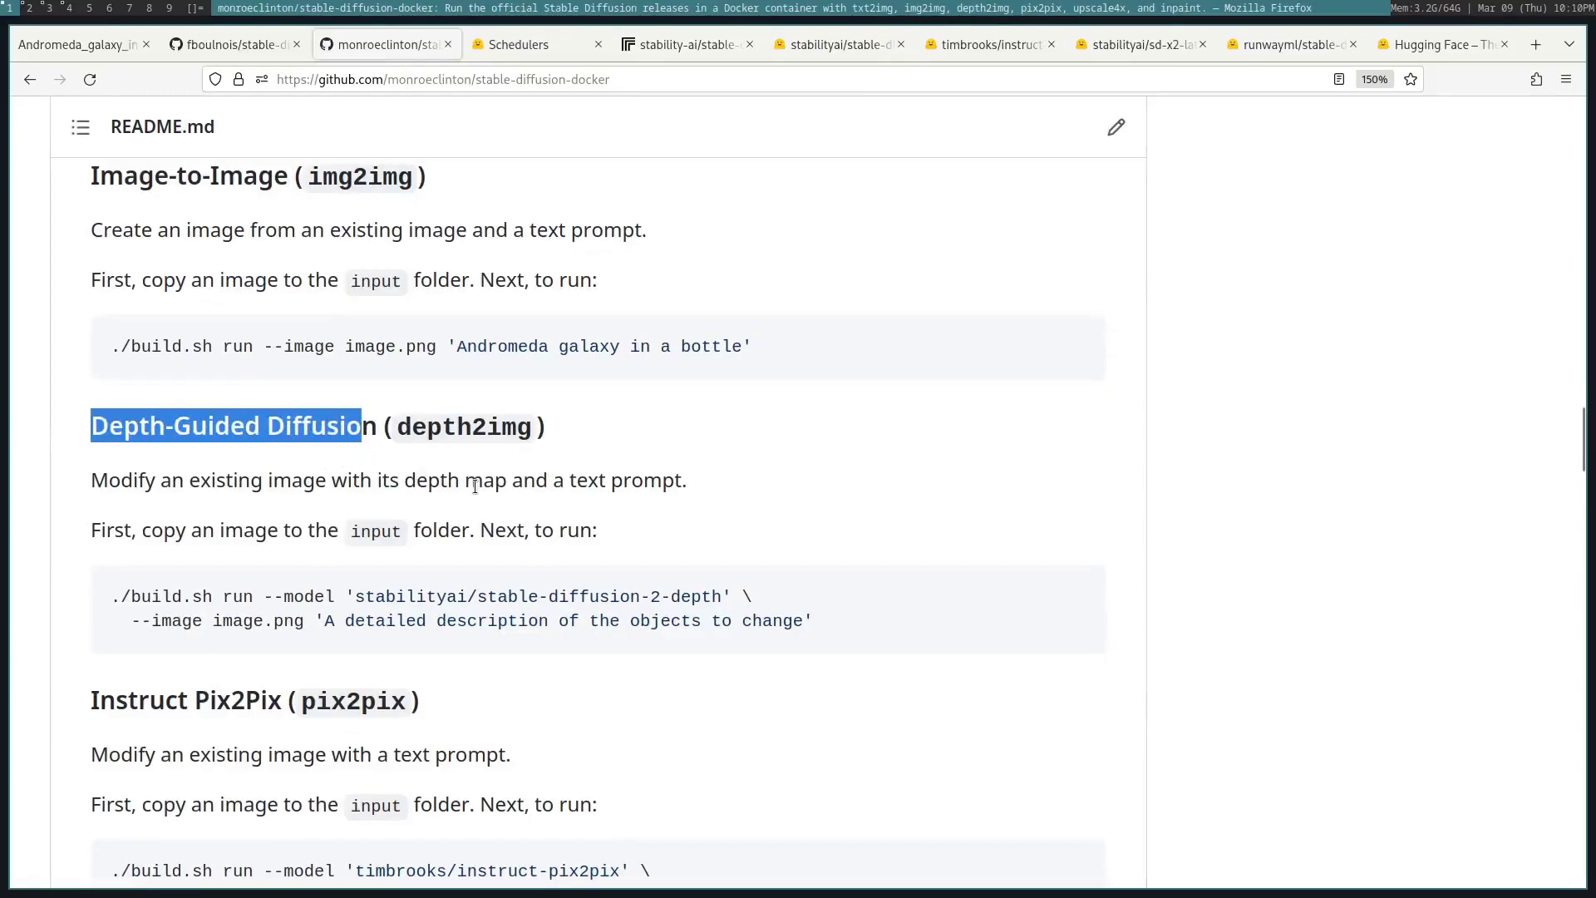
{"action": "left_click_drag", "start_coordinate": [405, 481], "coordinate": [506, 480]}
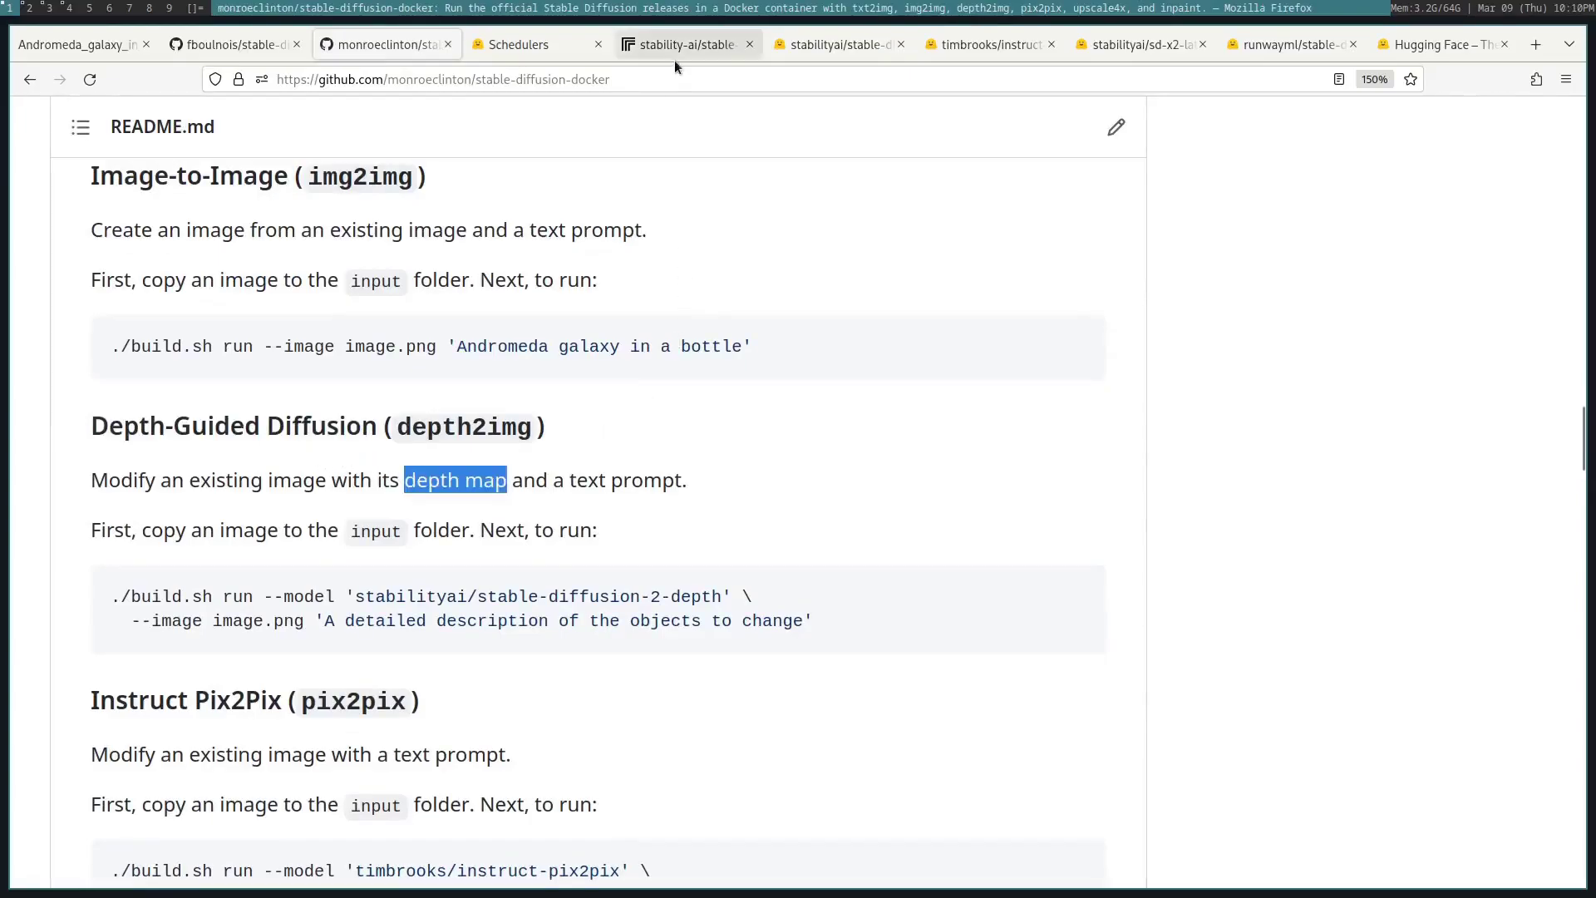
{"action": "key", "text": "alt+6"}
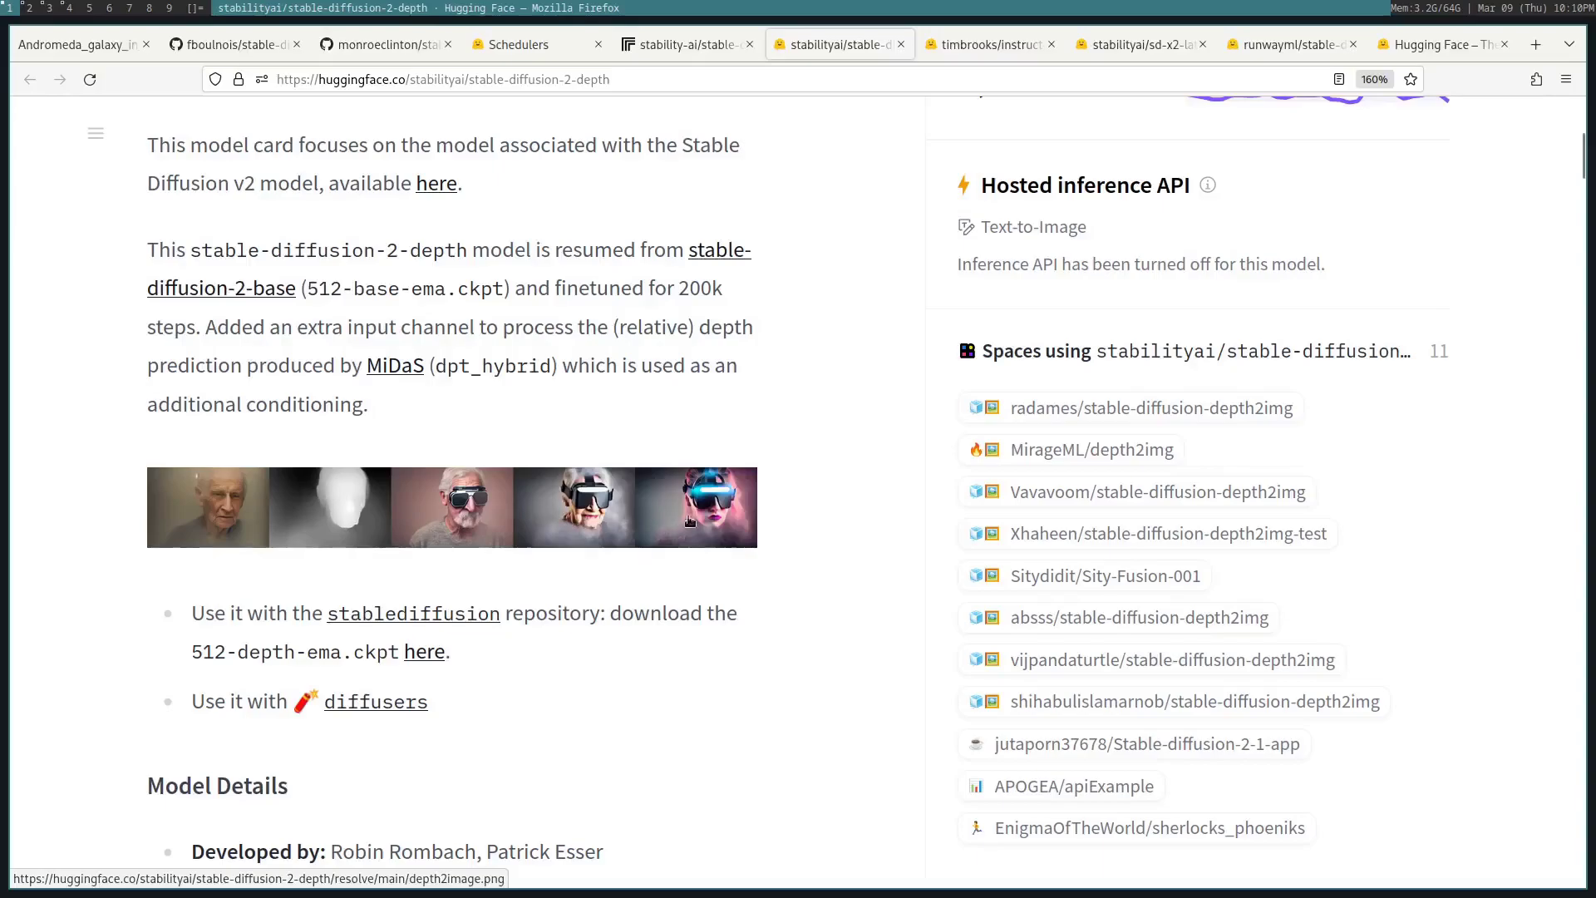
Back in the README, highlight the model option in the depth2img command and scroll toward pix2pix.
{"action": "key", "text": "alt+3"}
{"action": "left_click_drag", "start_coordinate": [267, 591], "coordinate": [110, 596]}
{"action": "left_click", "coordinate": [364, 595]}
{"action": "left_click_drag", "start_coordinate": [457, 588], "coordinate": [712, 595]}
{"action": "scroll", "coordinate": [207, 416], "scroll_direction": "down", "scroll_amount": 3}
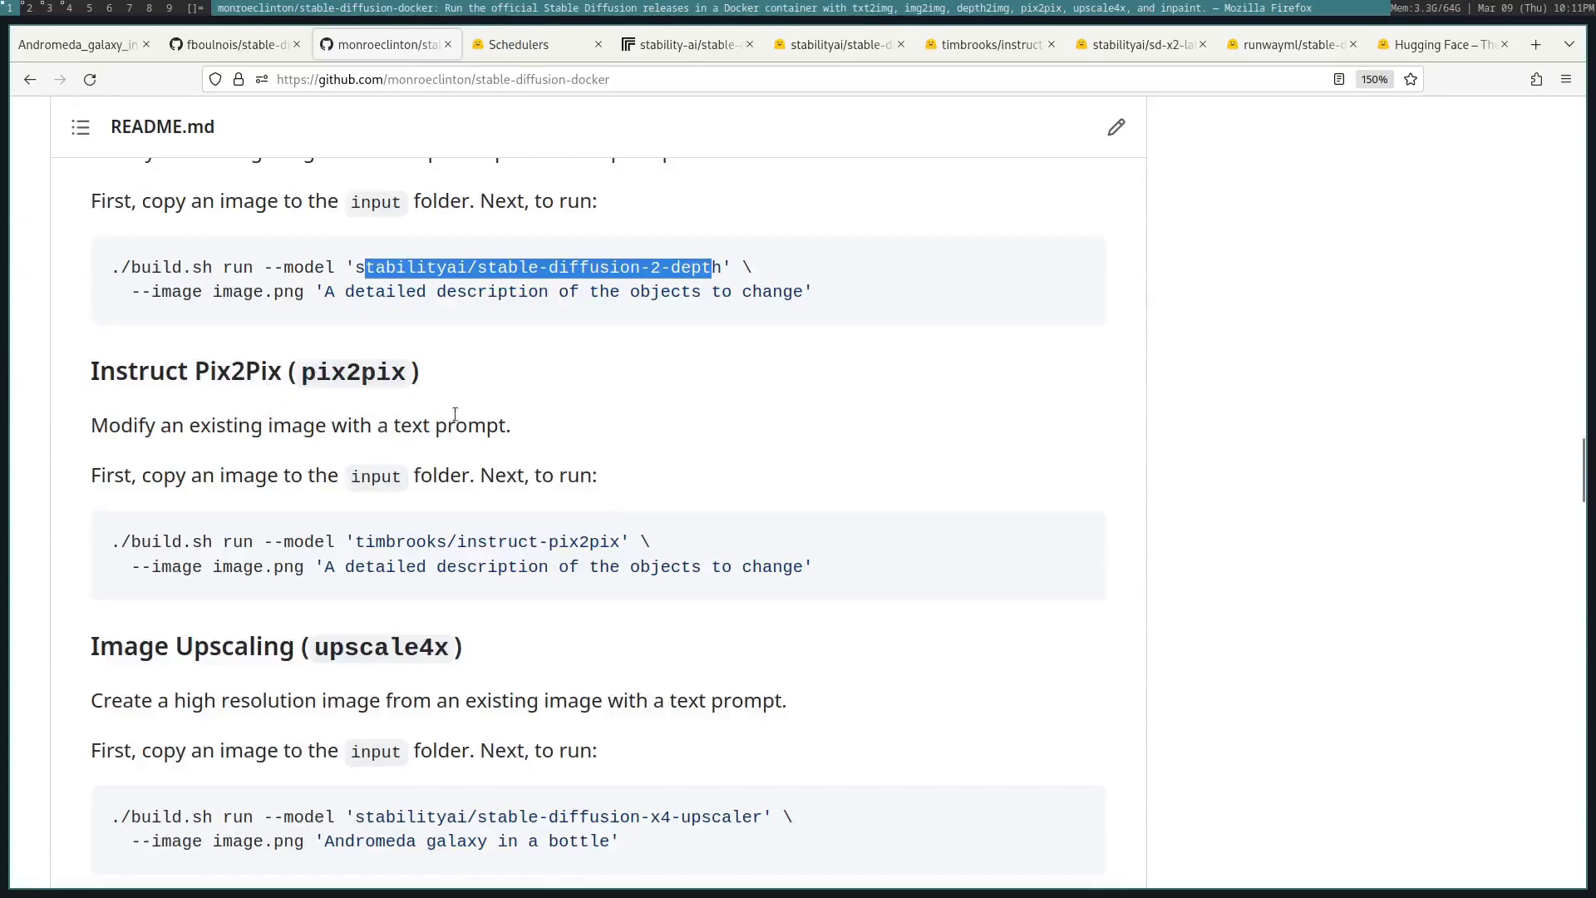
Review the instruct-pix2pix card, mark the Image Upscaling heading and view the latent upscaler page.
{"action": "key", "text": "alt+7"}
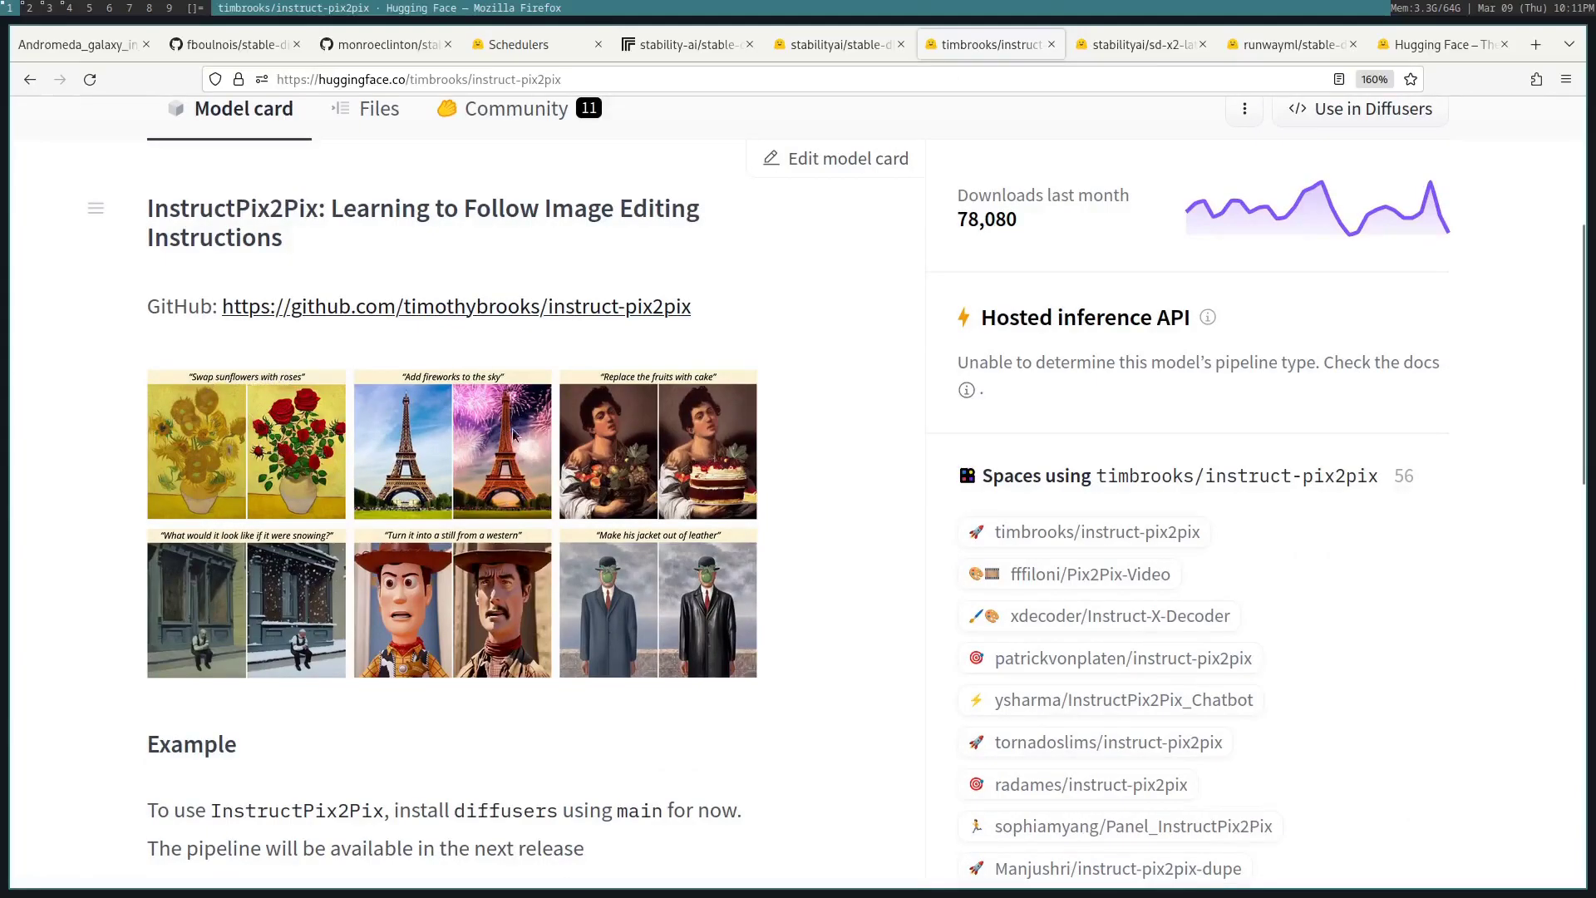
{"action": "key", "text": "alt+3"}
{"action": "left_click_drag", "start_coordinate": [127, 314], "coordinate": [268, 319]}
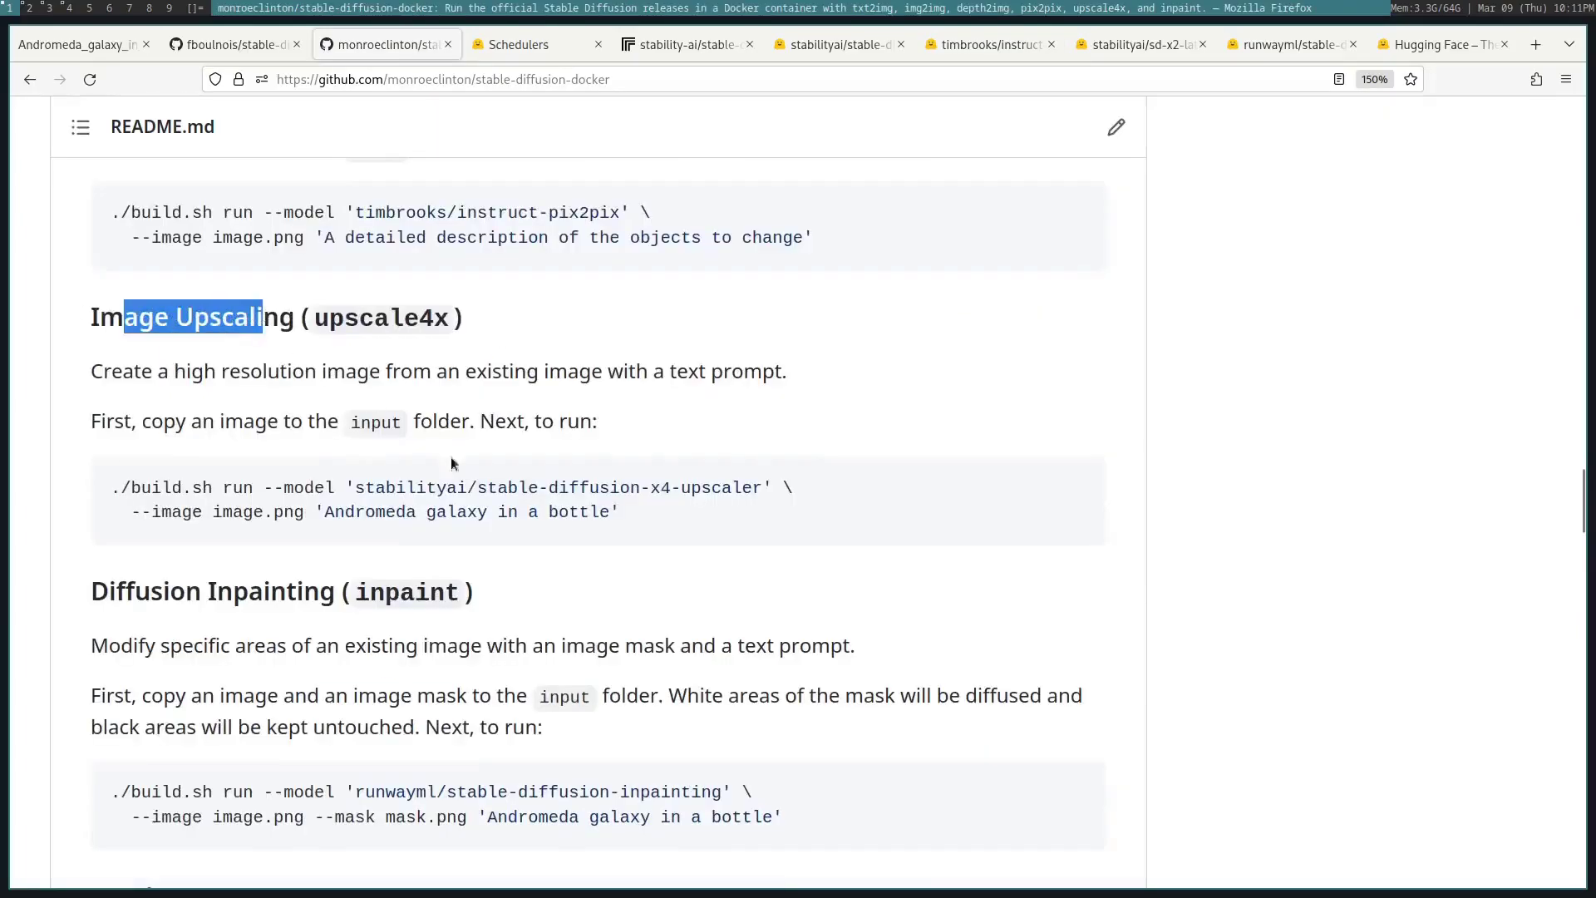
{"action": "left_click_drag", "start_coordinate": [356, 487], "coordinate": [741, 491]}
{"action": "key", "text": "alt+8"}
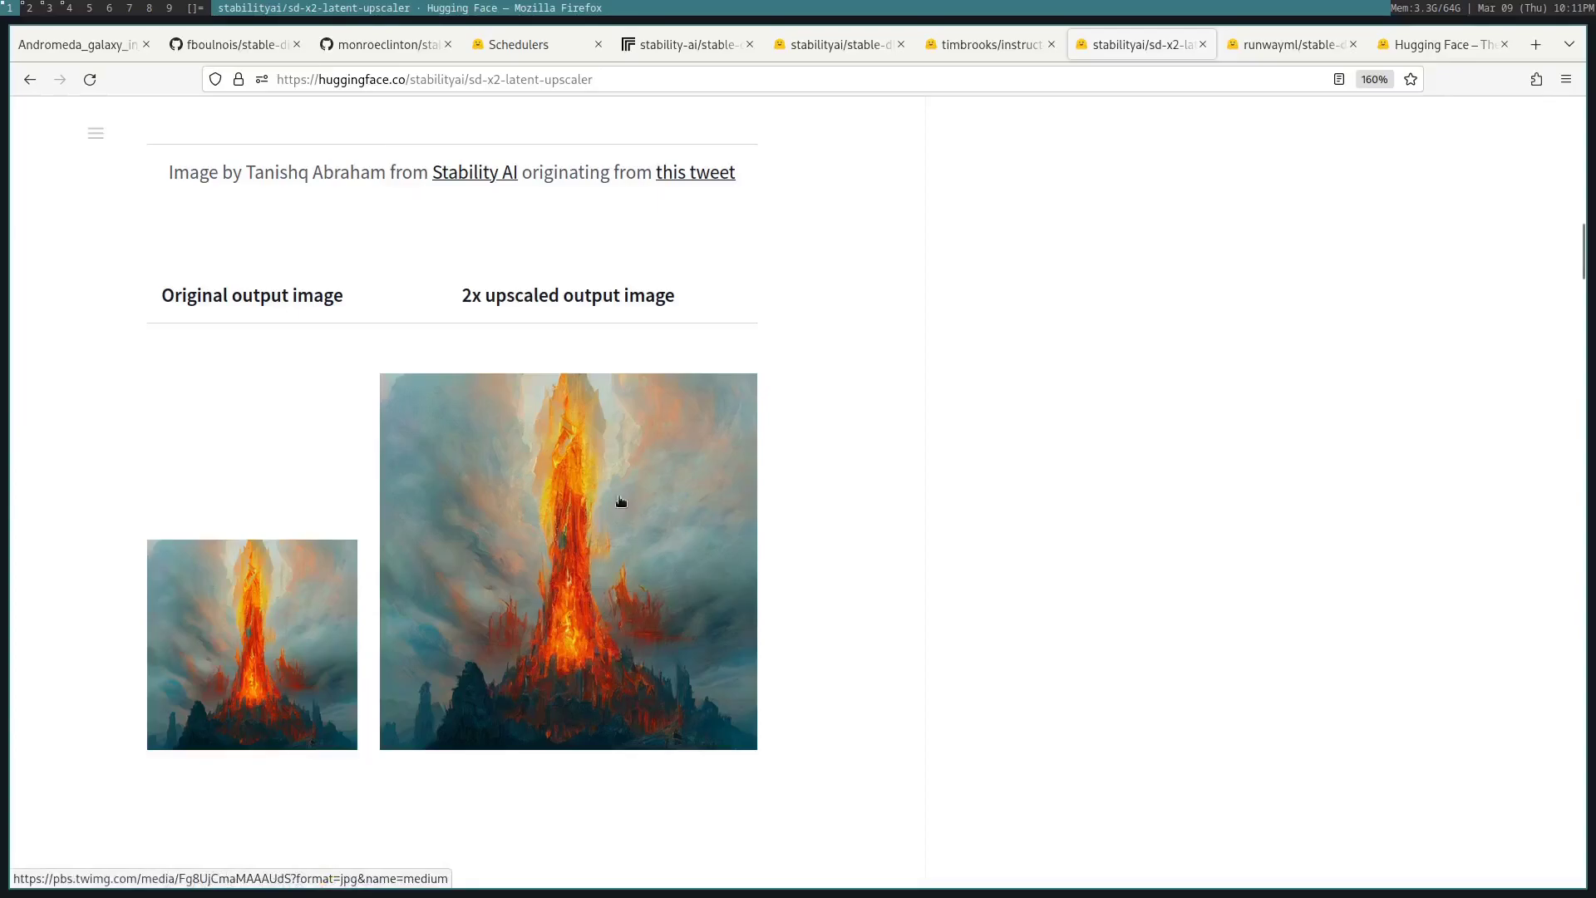
Mark the Diffusion Inpainting heading and view the runwayml stable-diffusion-inpainting model card.
{"action": "key", "text": "alt+3"}
{"action": "left_click_drag", "start_coordinate": [109, 264], "coordinate": [343, 275]}
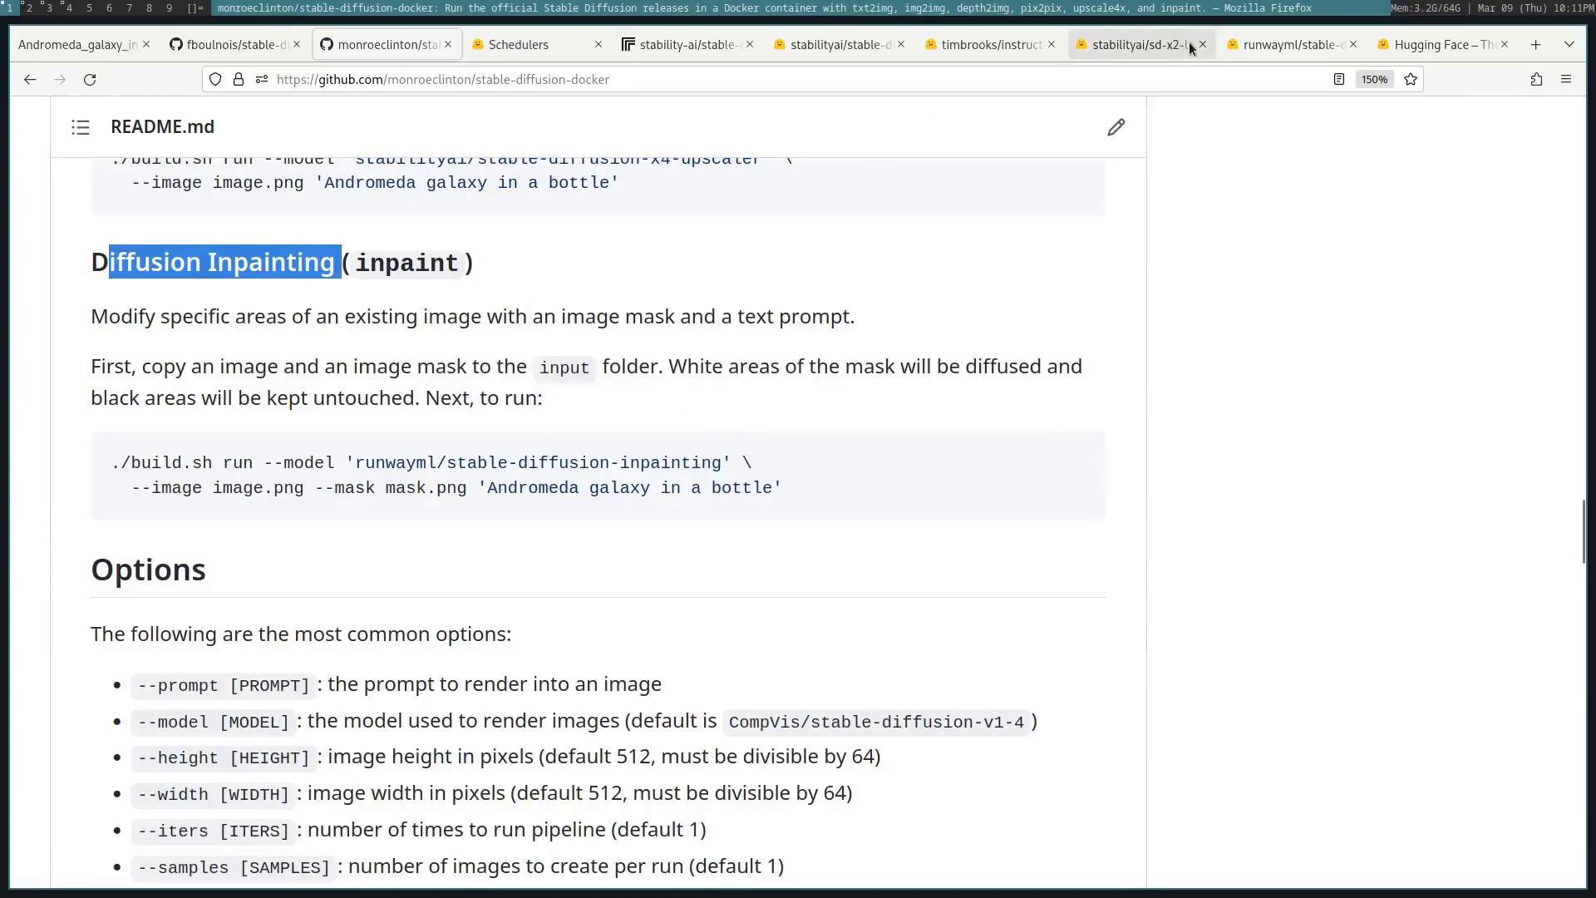
{"action": "left_click", "coordinate": [1288, 44]}
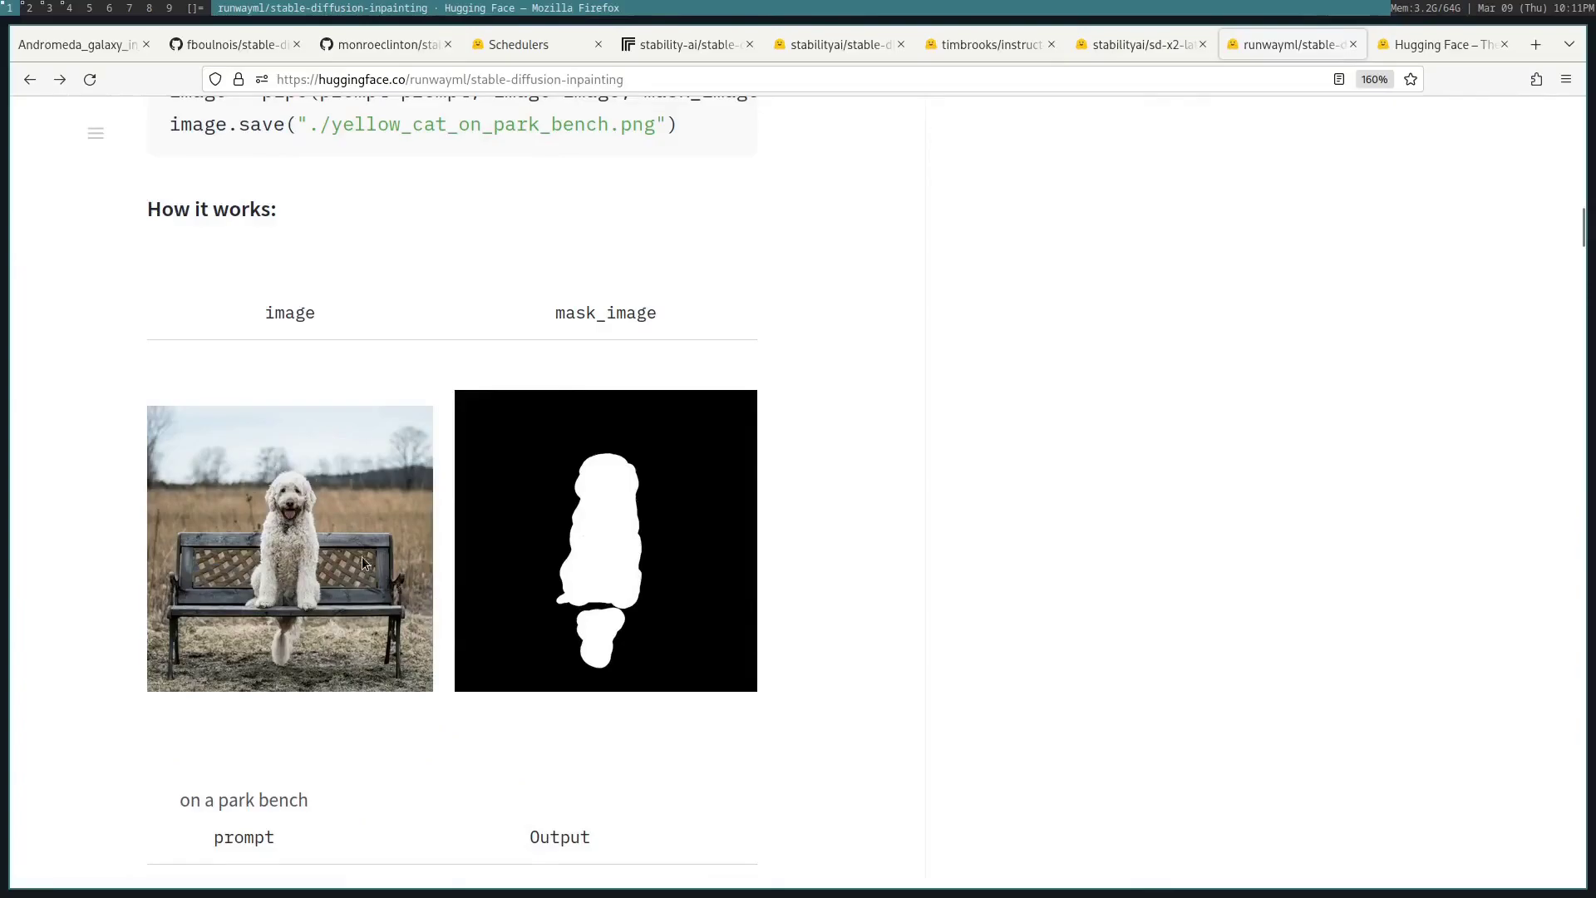
Scroll through the inpainting image and mask example, then scroll the README back to Run.
{"action": "scroll", "coordinate": [323, 540], "scroll_direction": "down", "scroll_amount": 2}
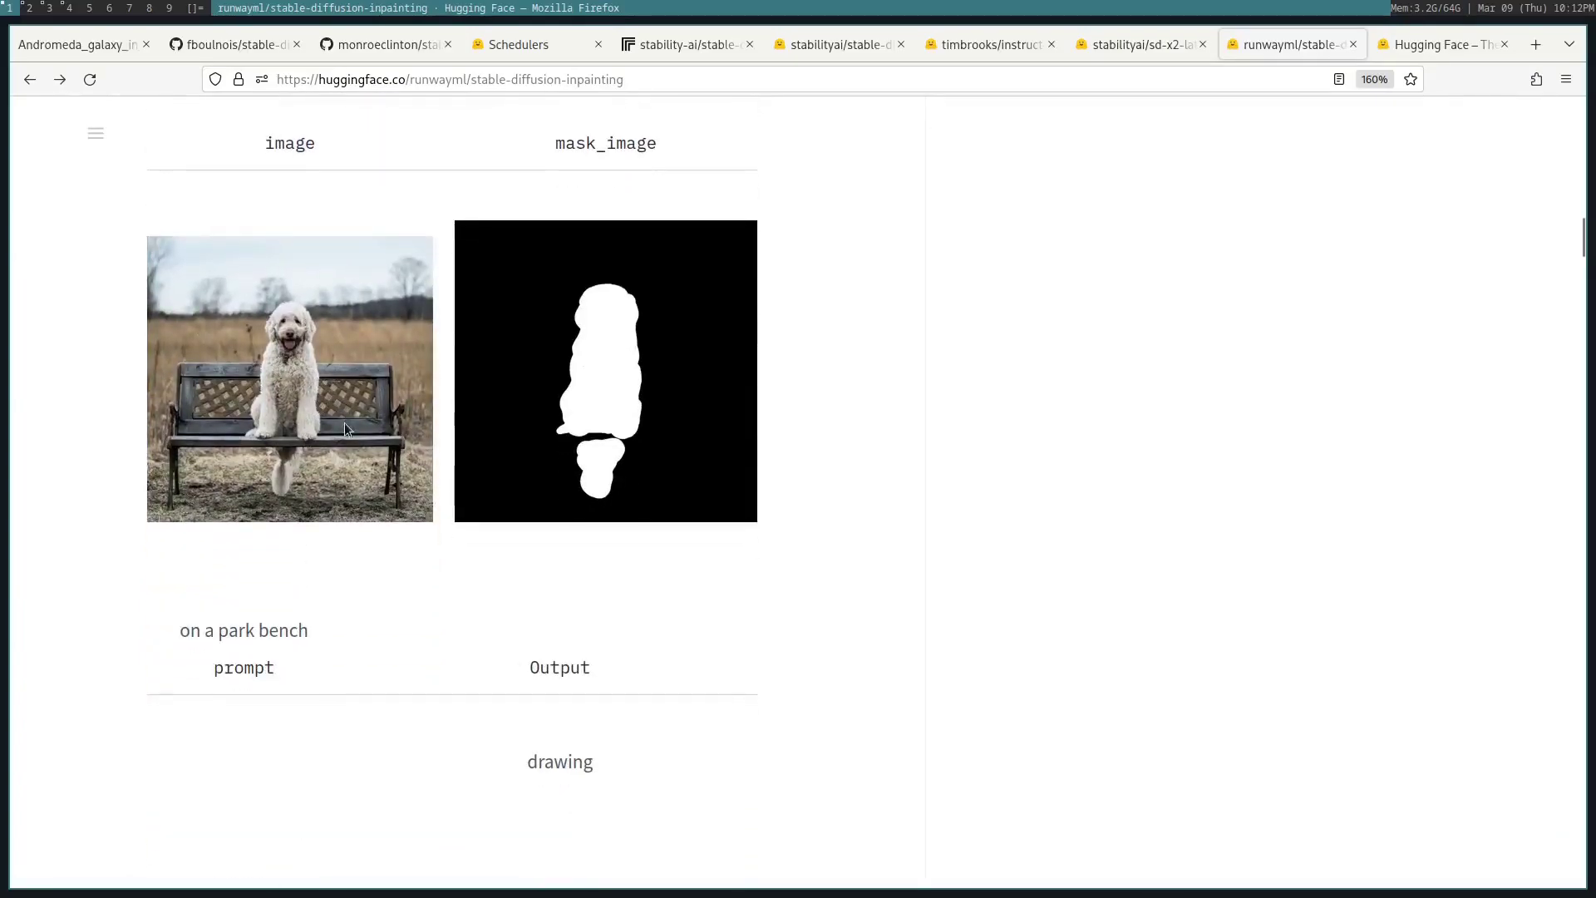
{"action": "key", "text": "alt+3"}
{"action": "scroll", "coordinate": [230, 534], "scroll_direction": "up", "scroll_amount": 10}
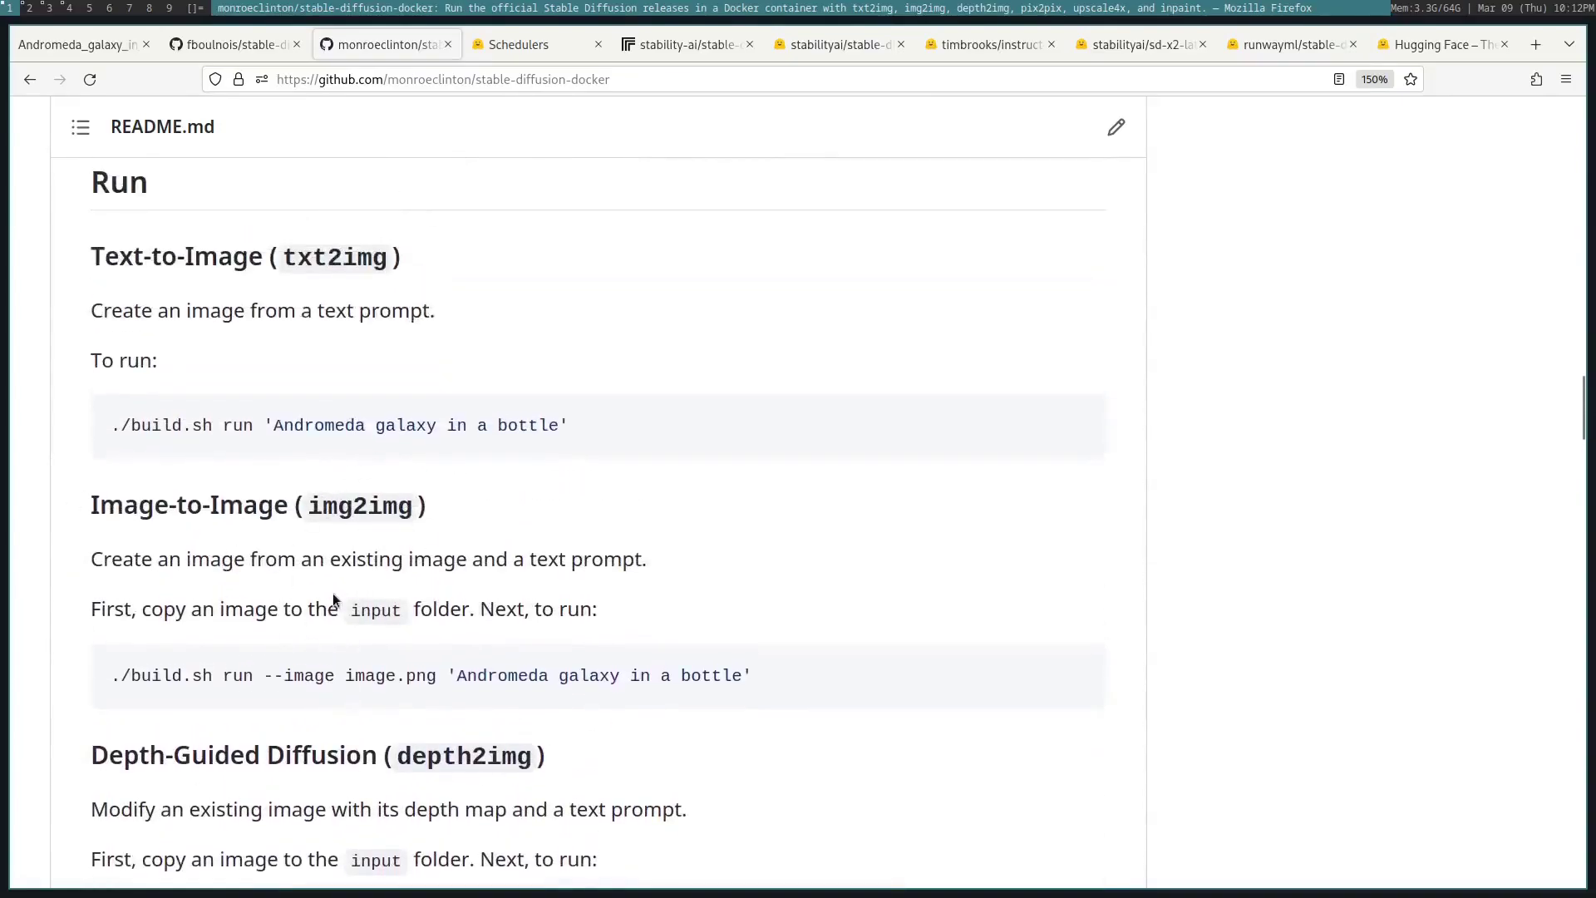
Switch to workspace 3, where the build.sh img2img command is waiting.
{"action": "key", "text": "super+3"}
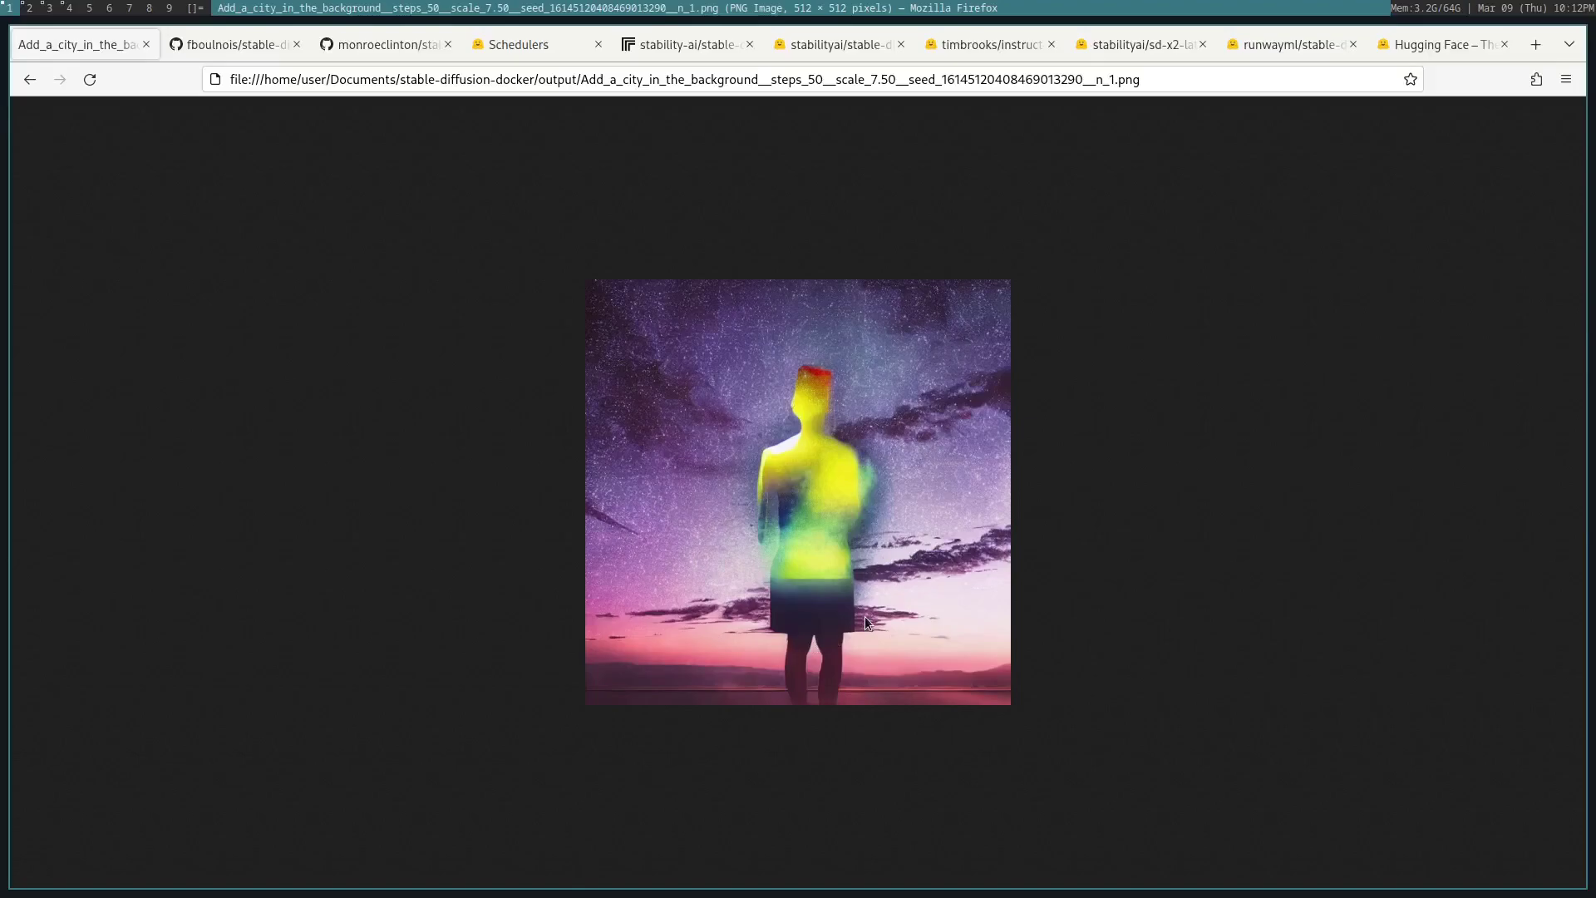
Back in the README, highlight '--model' in the Options list, then scroll to the supported-models table.
{"action": "key", "text": "alt+3"}
{"action": "scroll", "coordinate": [582, 582], "scroll_direction": "down", "scroll_amount": 10}
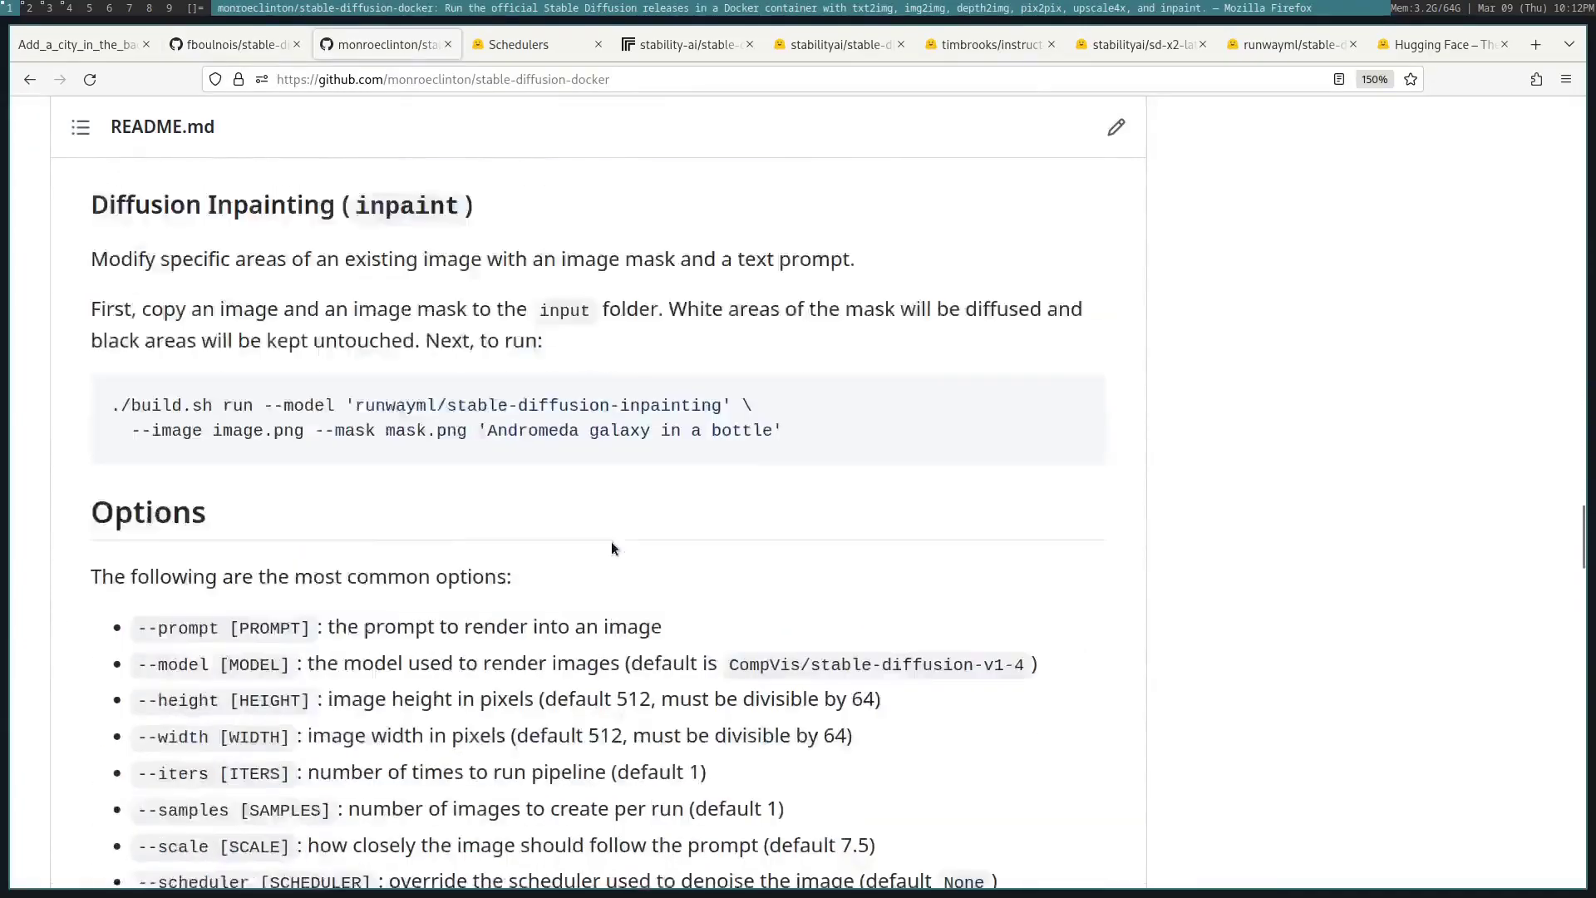
{"action": "scroll", "coordinate": [593, 497], "scroll_direction": "down", "scroll_amount": 3}
{"action": "left_click_drag", "start_coordinate": [158, 392], "coordinate": [230, 392]}
{"action": "scroll", "coordinate": [389, 327], "scroll_direction": "up", "scroll_amount": 5}
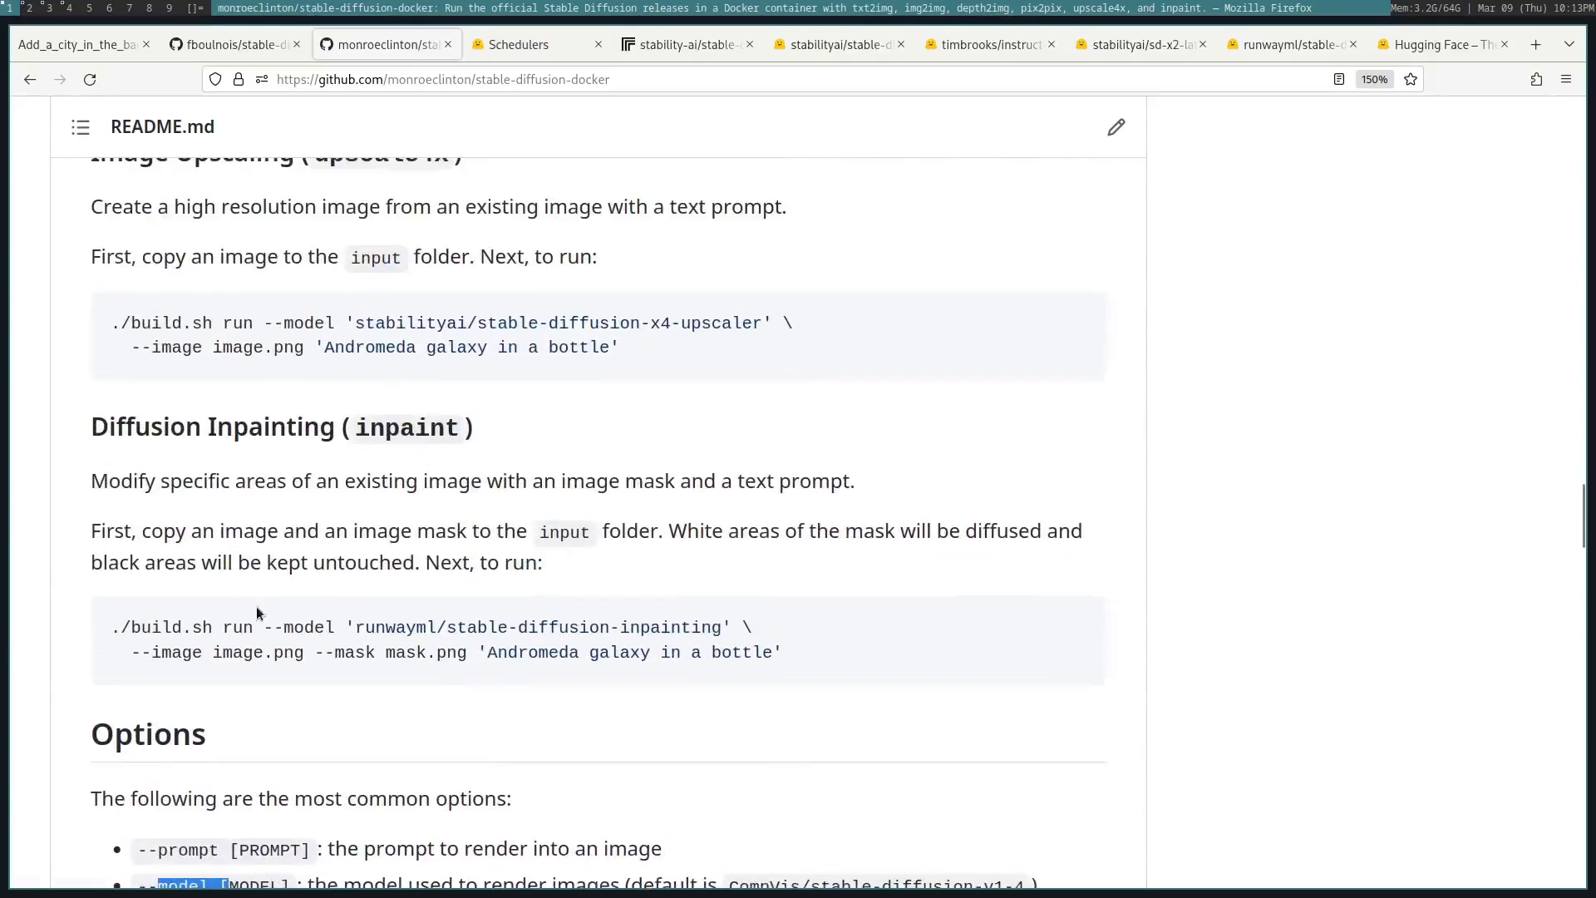
{"action": "scroll", "coordinate": [349, 524], "scroll_direction": "down", "scroll_amount": 5}
{"action": "scroll", "coordinate": [349, 524], "scroll_direction": "down", "scroll_amount": 4}
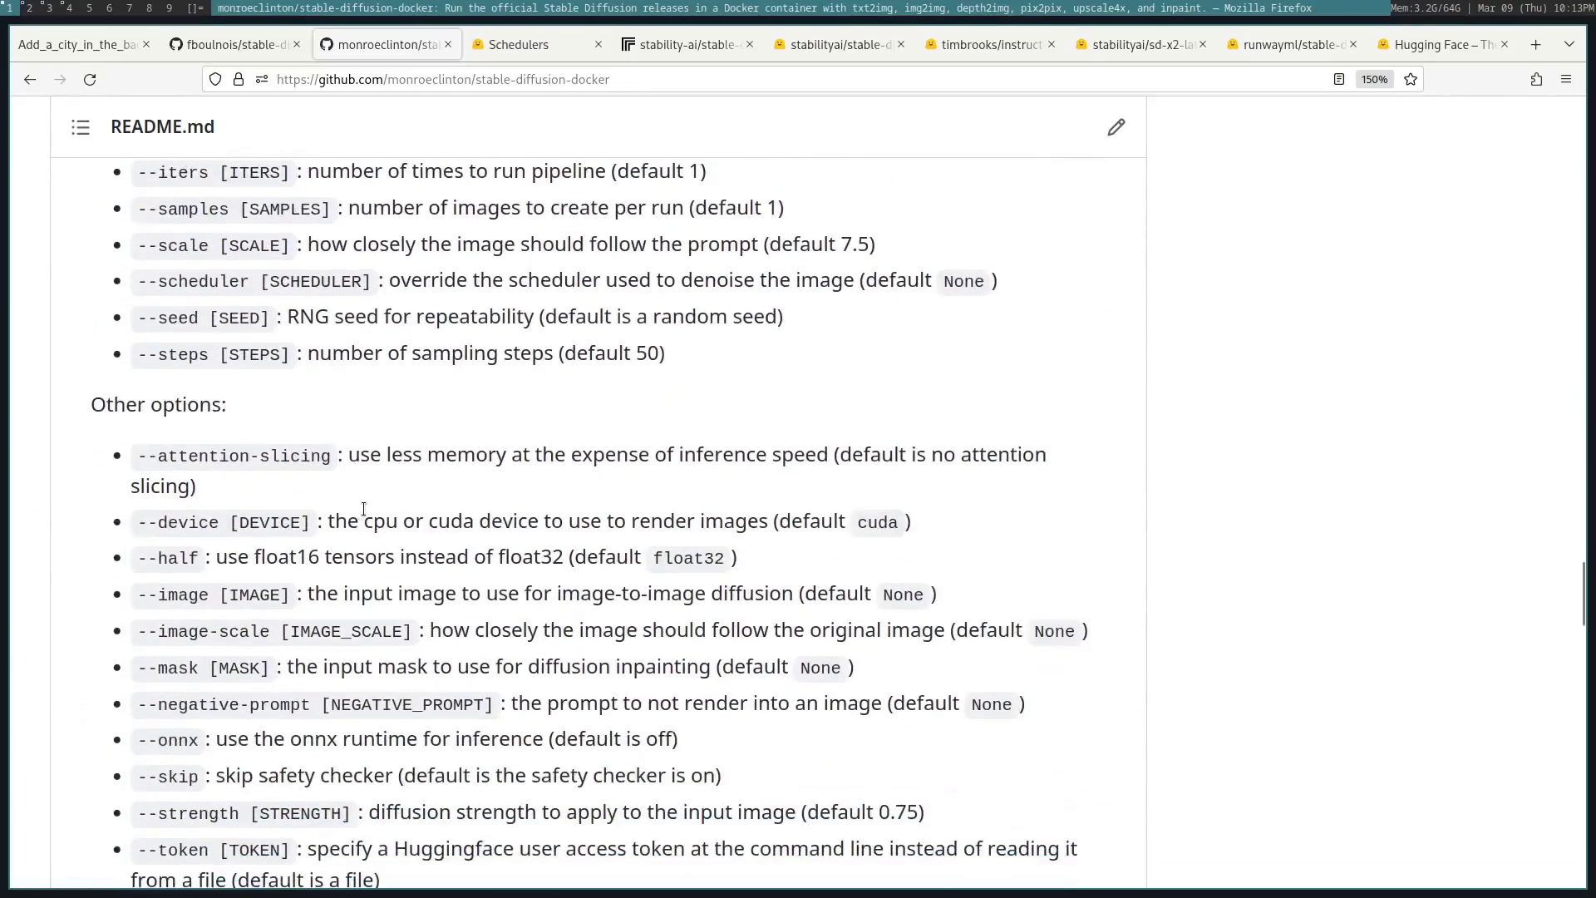
{"action": "scroll", "coordinate": [364, 509], "scroll_direction": "down", "scroll_amount": 7}
{"action": "scroll", "coordinate": [365, 512], "scroll_direction": "down", "scroll_amount": 5}
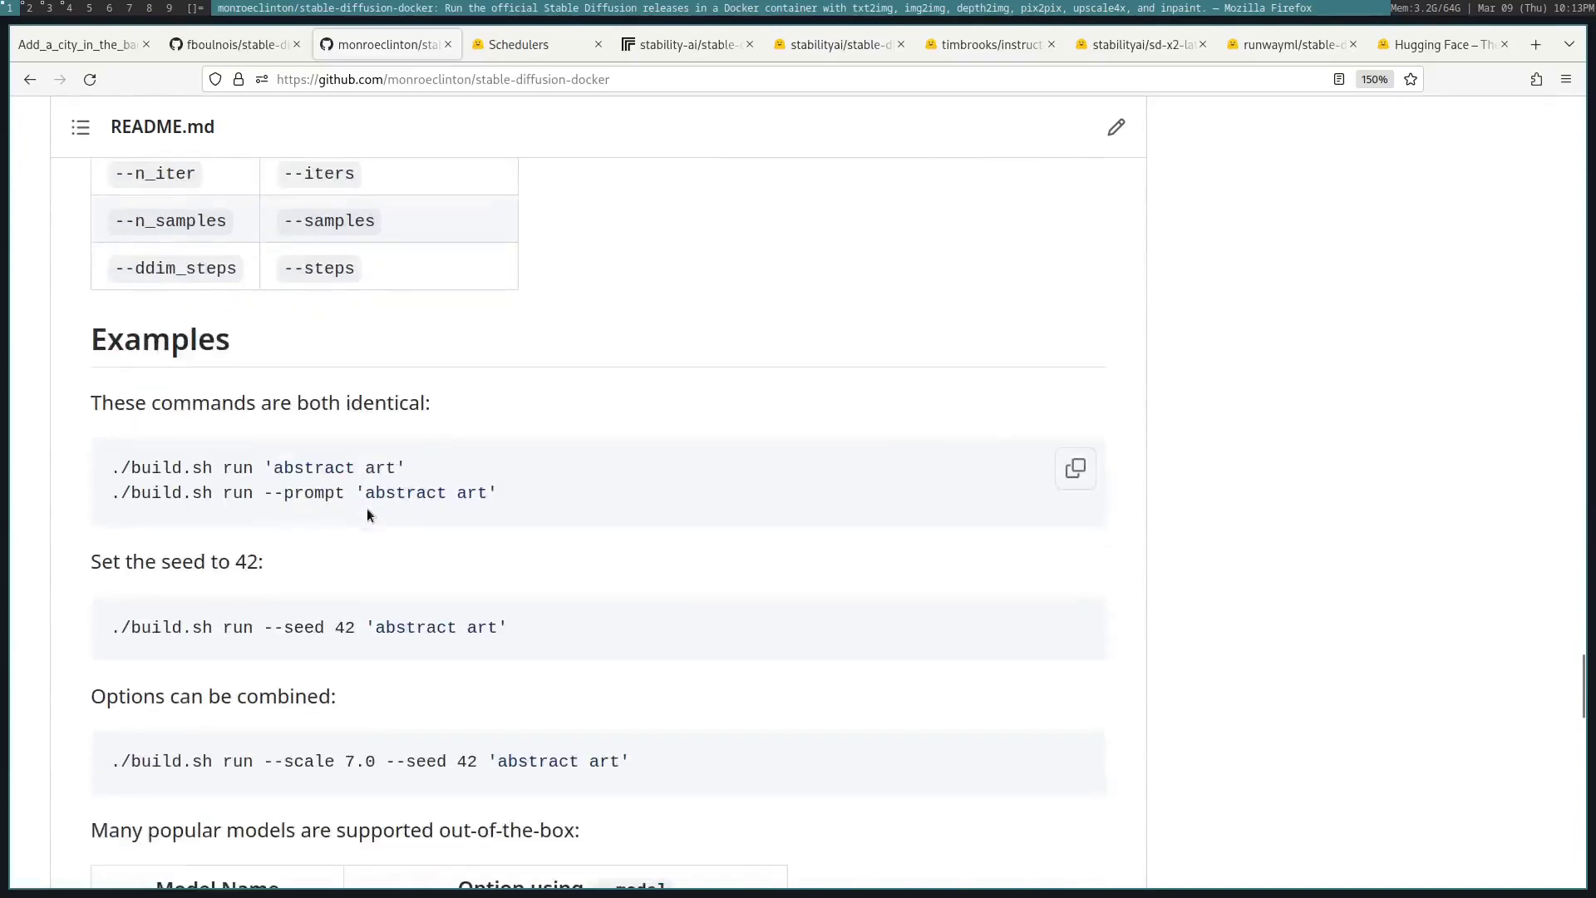
{"action": "scroll", "coordinate": [368, 508], "scroll_direction": "down", "scroll_amount": 8}
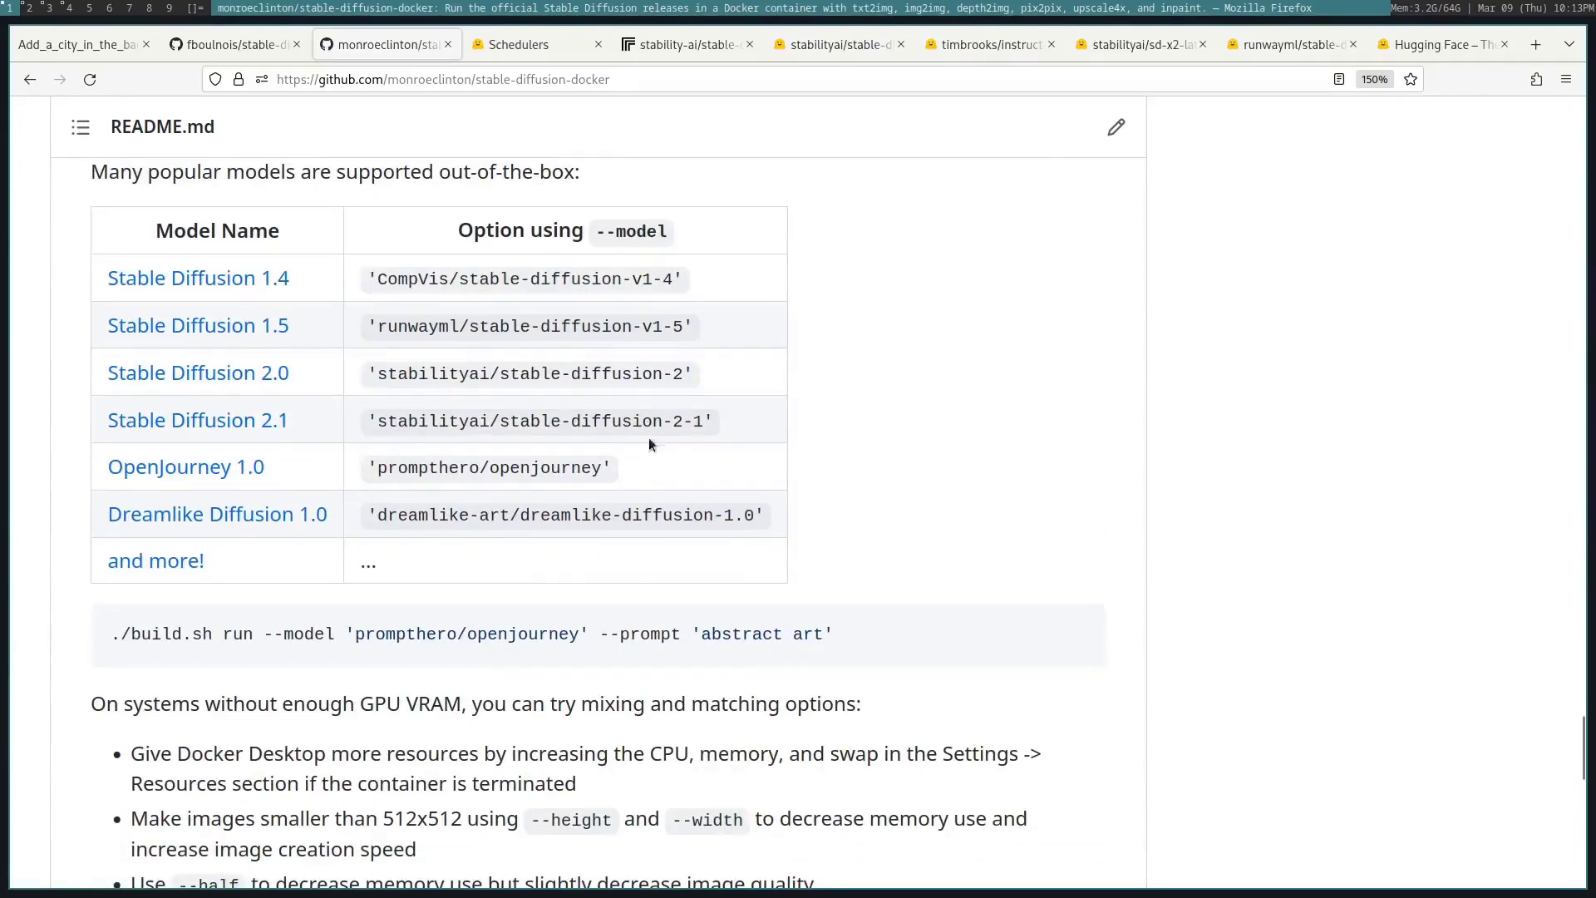
Highlight 'prompthero/openjourney' in the models table, then switch to the terminal workspace.
{"action": "left_click_drag", "start_coordinate": [368, 470], "coordinate": [610, 469]}
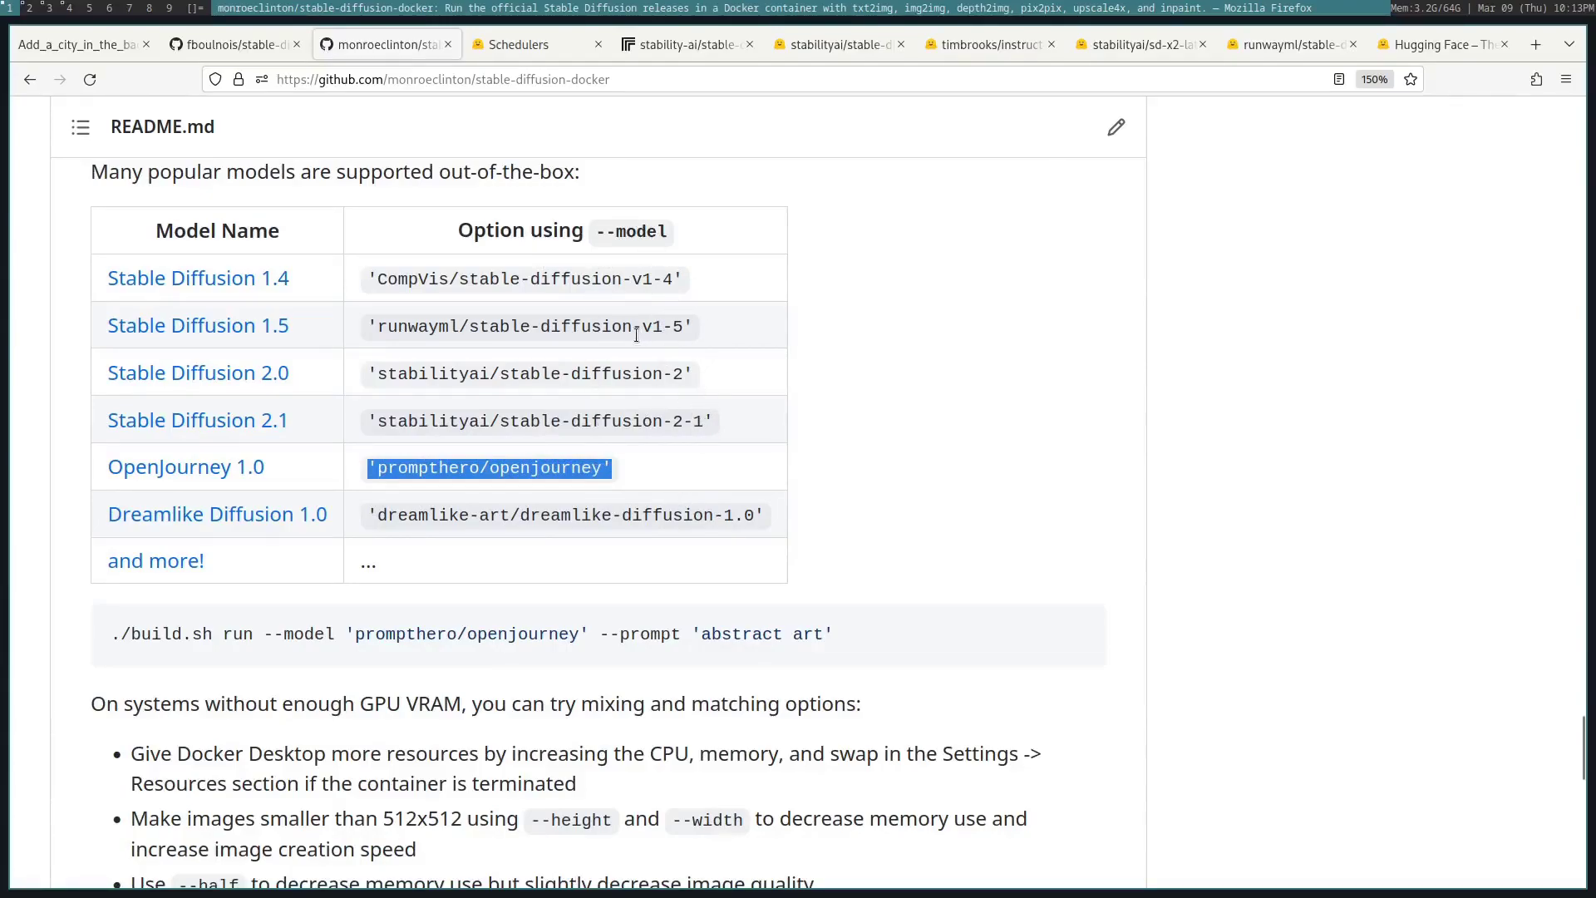
{"action": "key", "text": "super+3"}
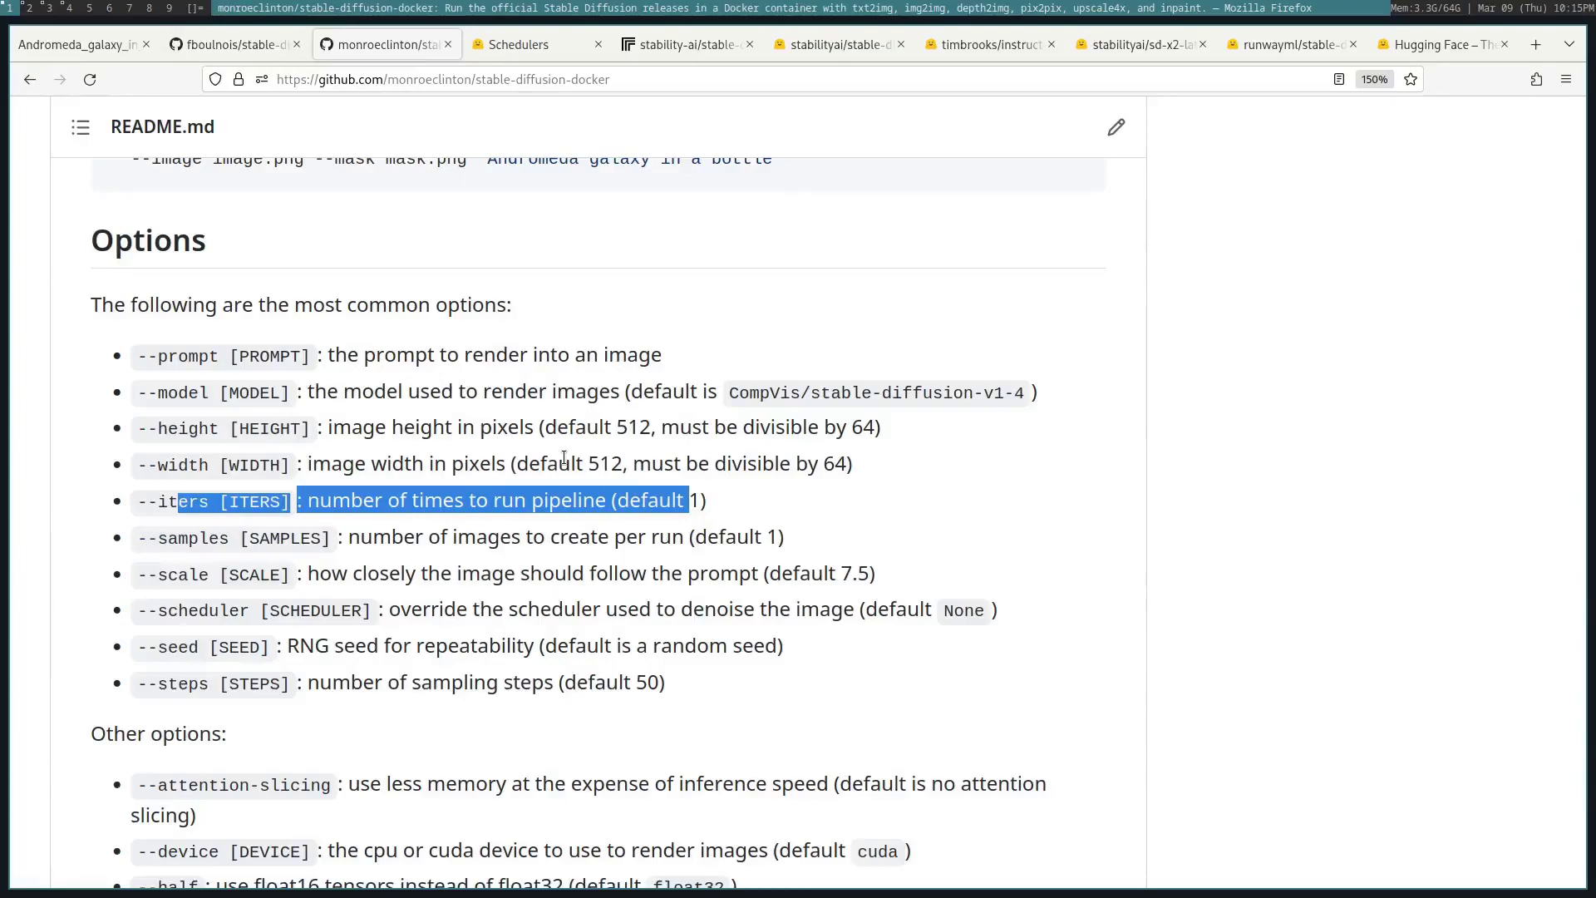
Highlight the --samples, --scale and --scheduler descriptions, then open the Hugging Face Schedulers docs.
{"action": "left_click", "coordinate": [444, 523]}
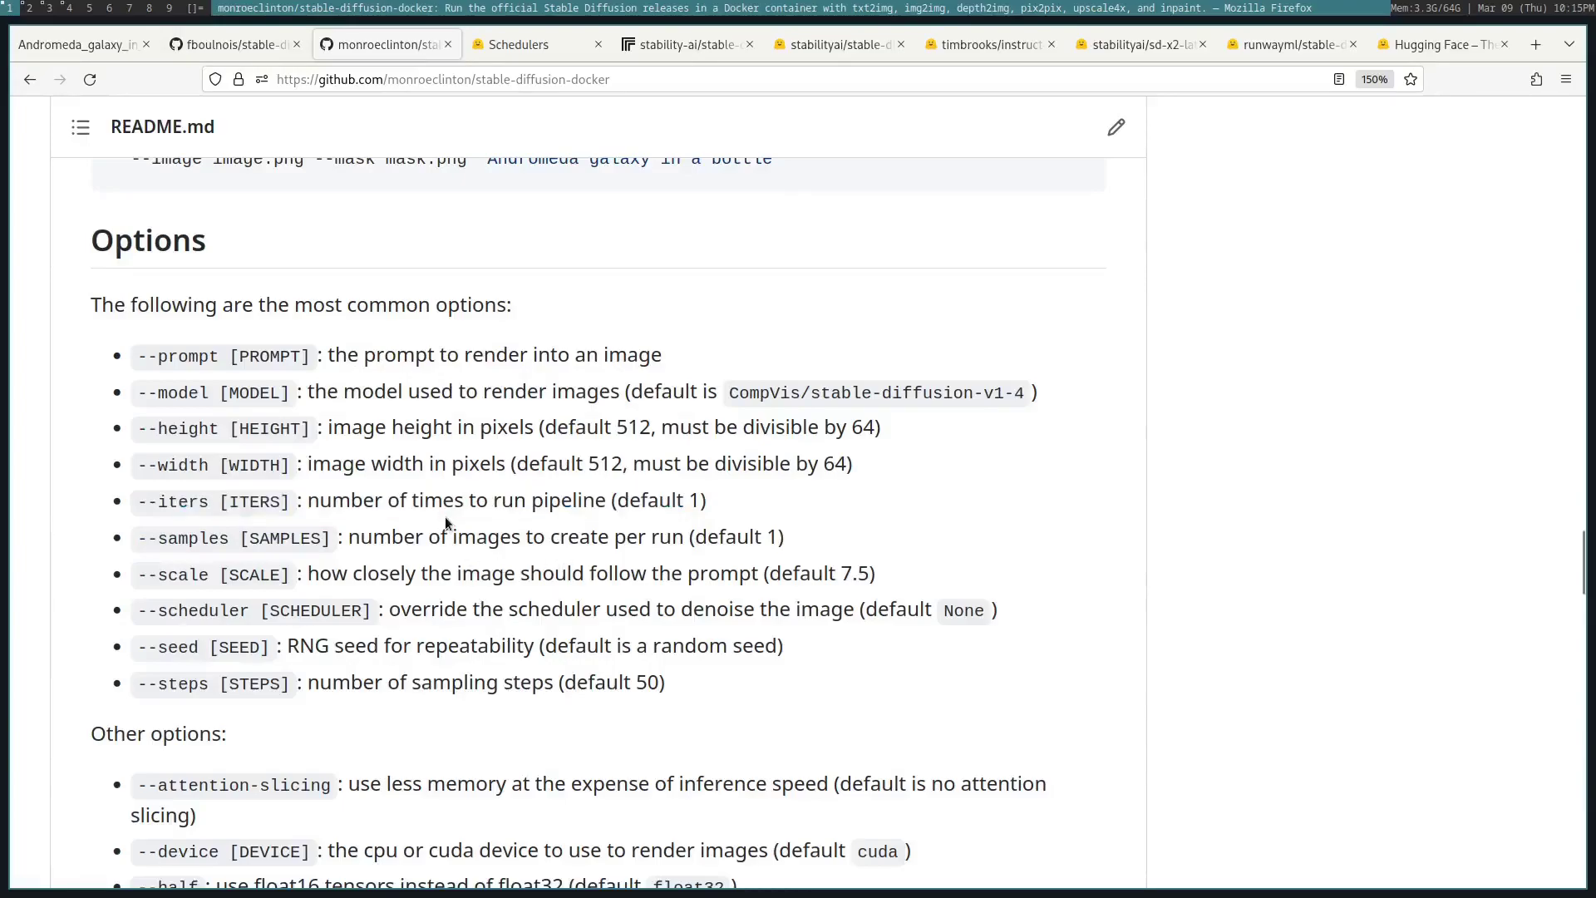
{"action": "left_click_drag", "start_coordinate": [373, 543], "coordinate": [689, 544]}
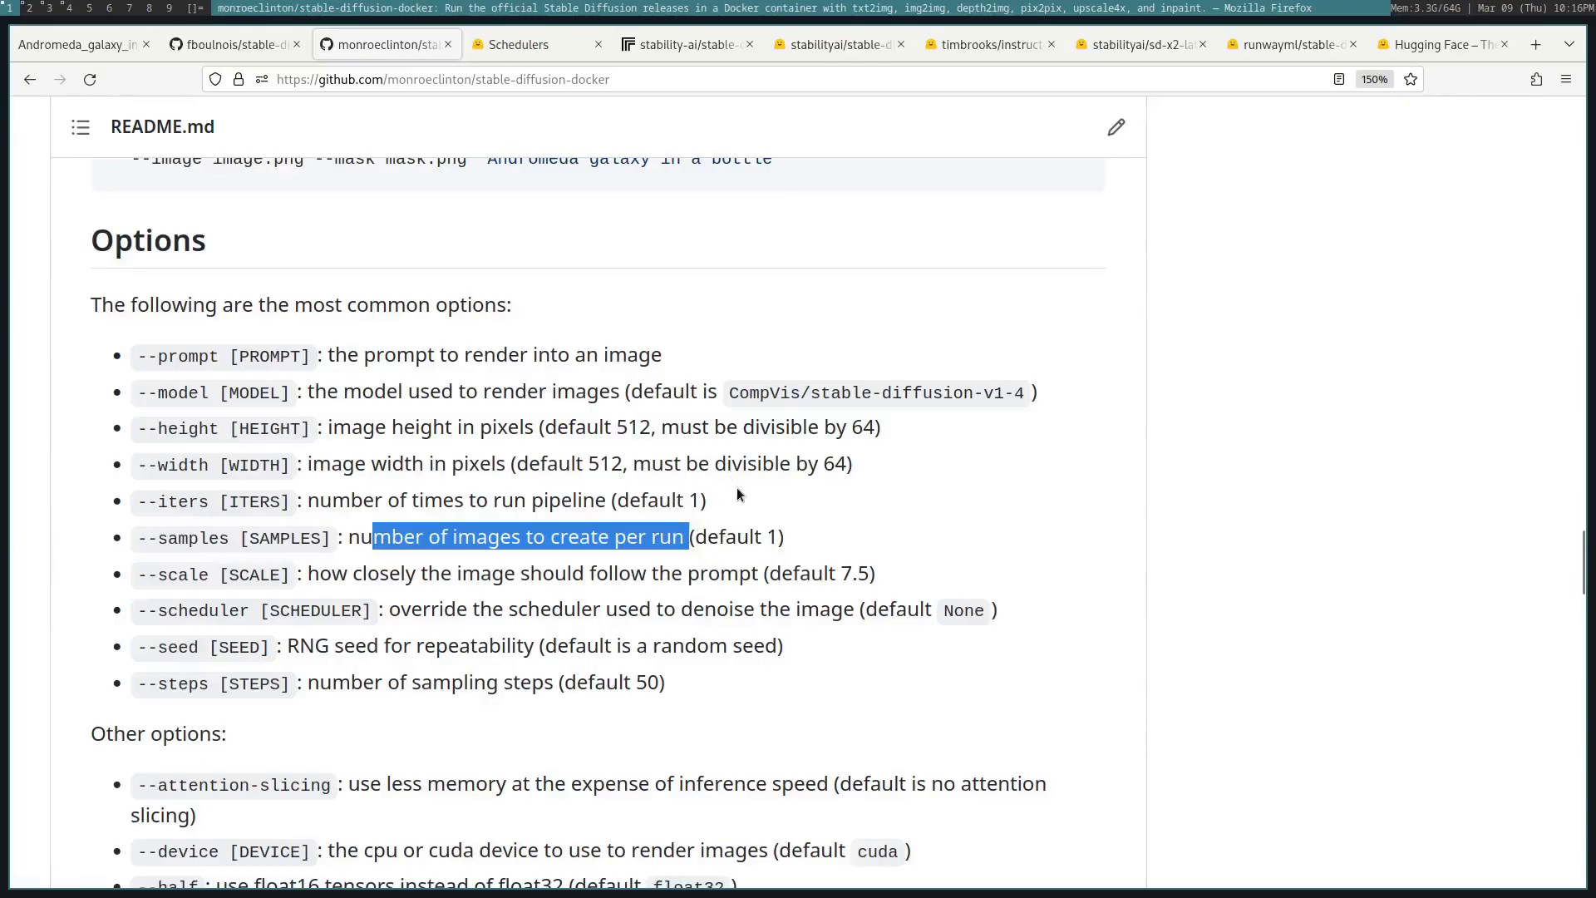
{"action": "left_click_drag", "start_coordinate": [331, 573], "coordinate": [769, 572]}
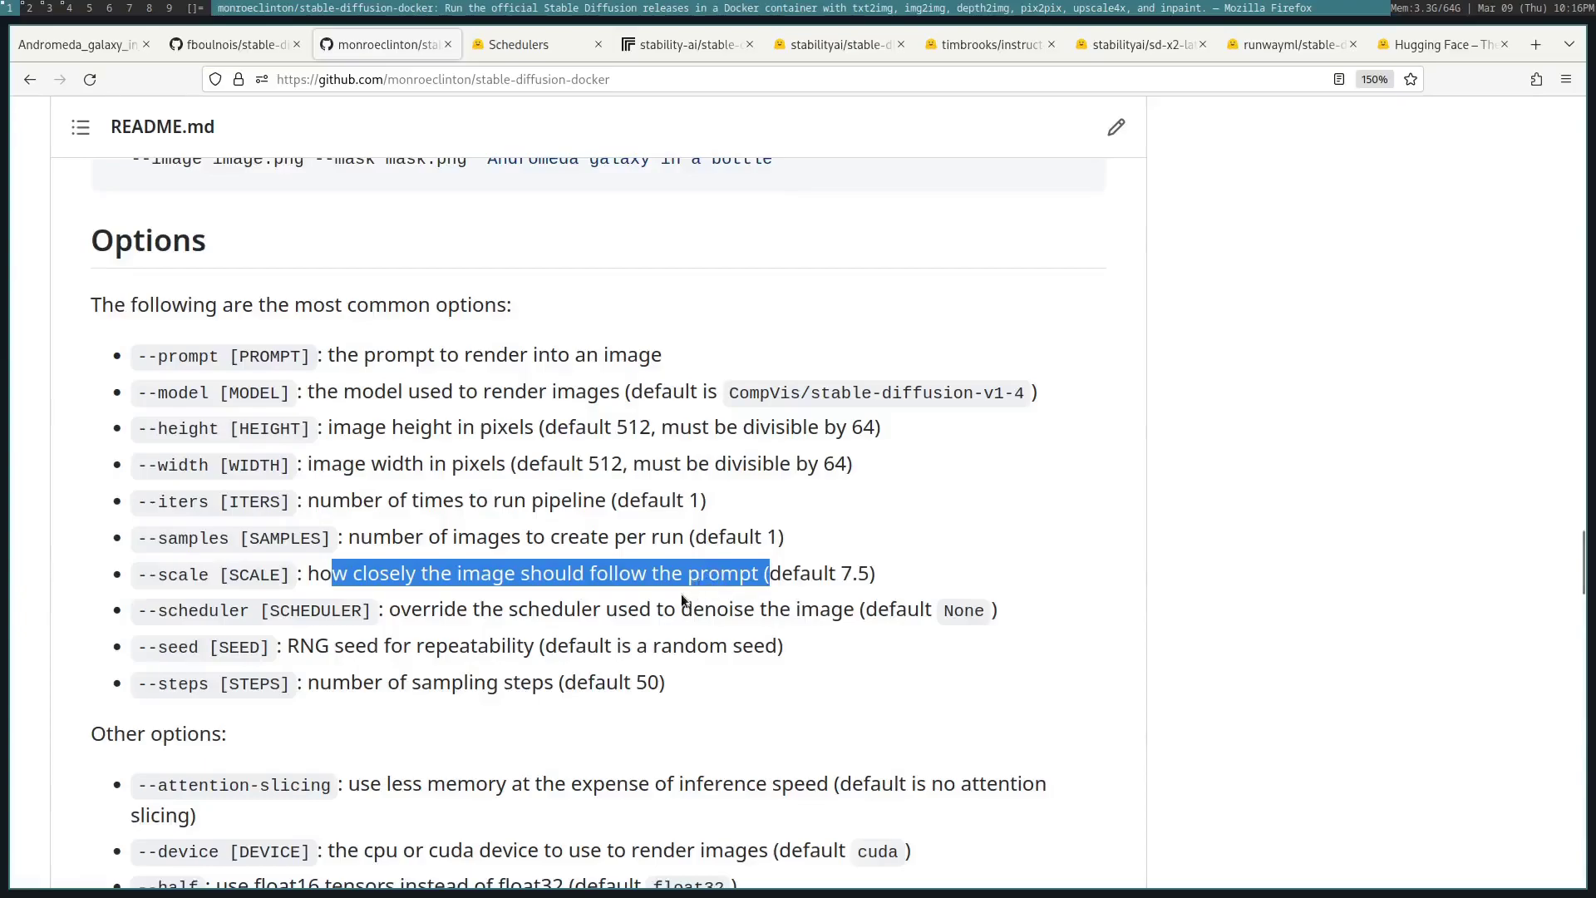
{"action": "left_click_drag", "start_coordinate": [411, 609], "coordinate": [865, 611]}
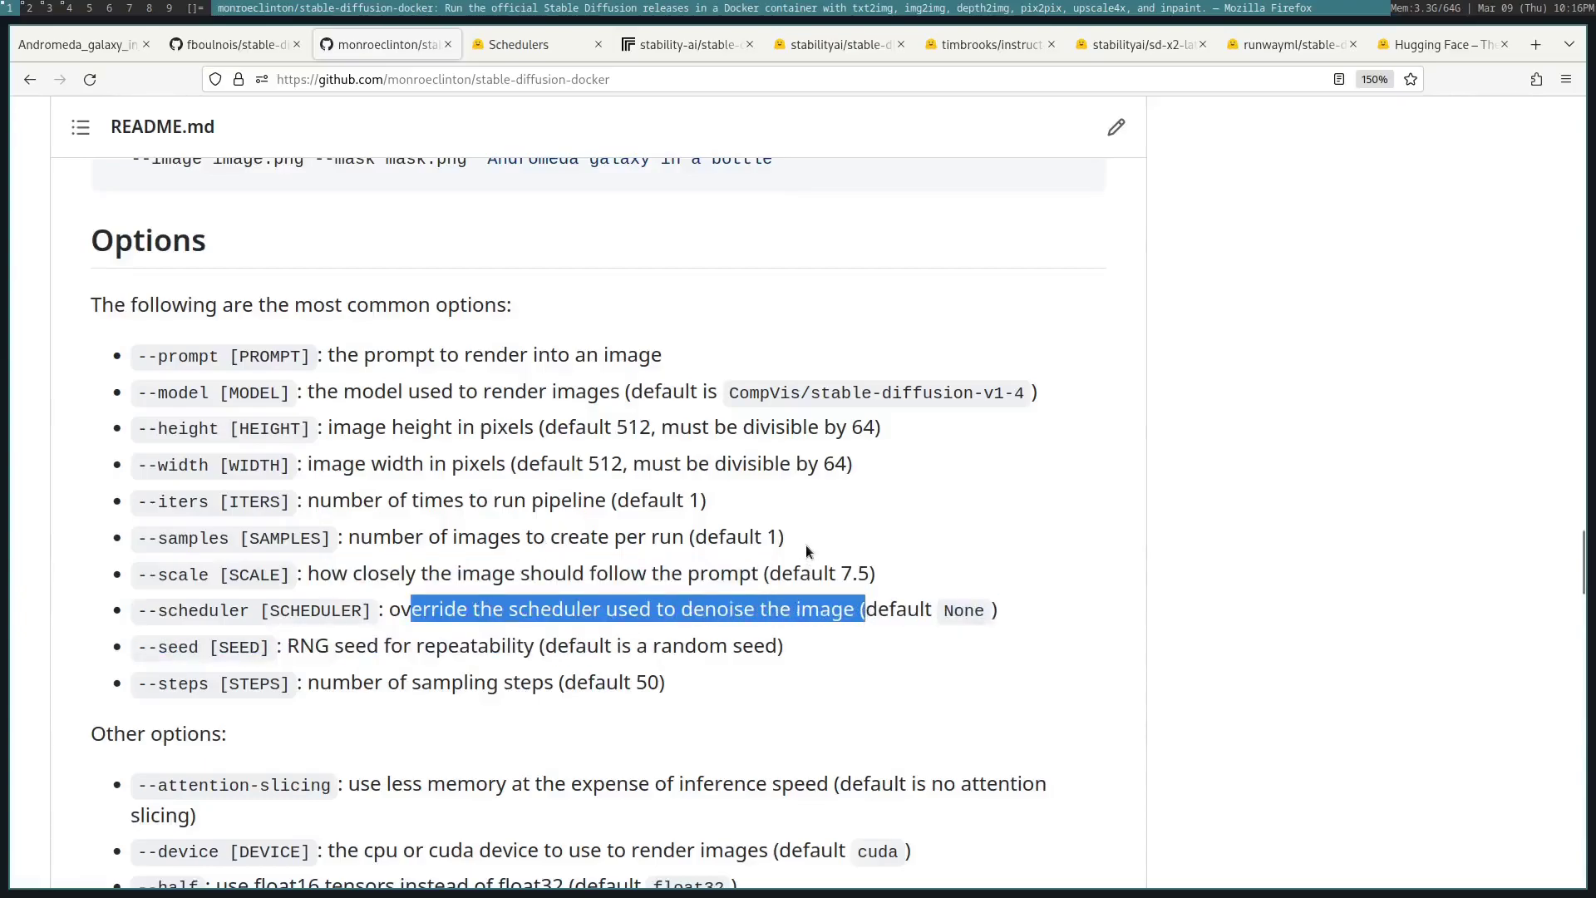
{"action": "left_click", "coordinate": [523, 31]}
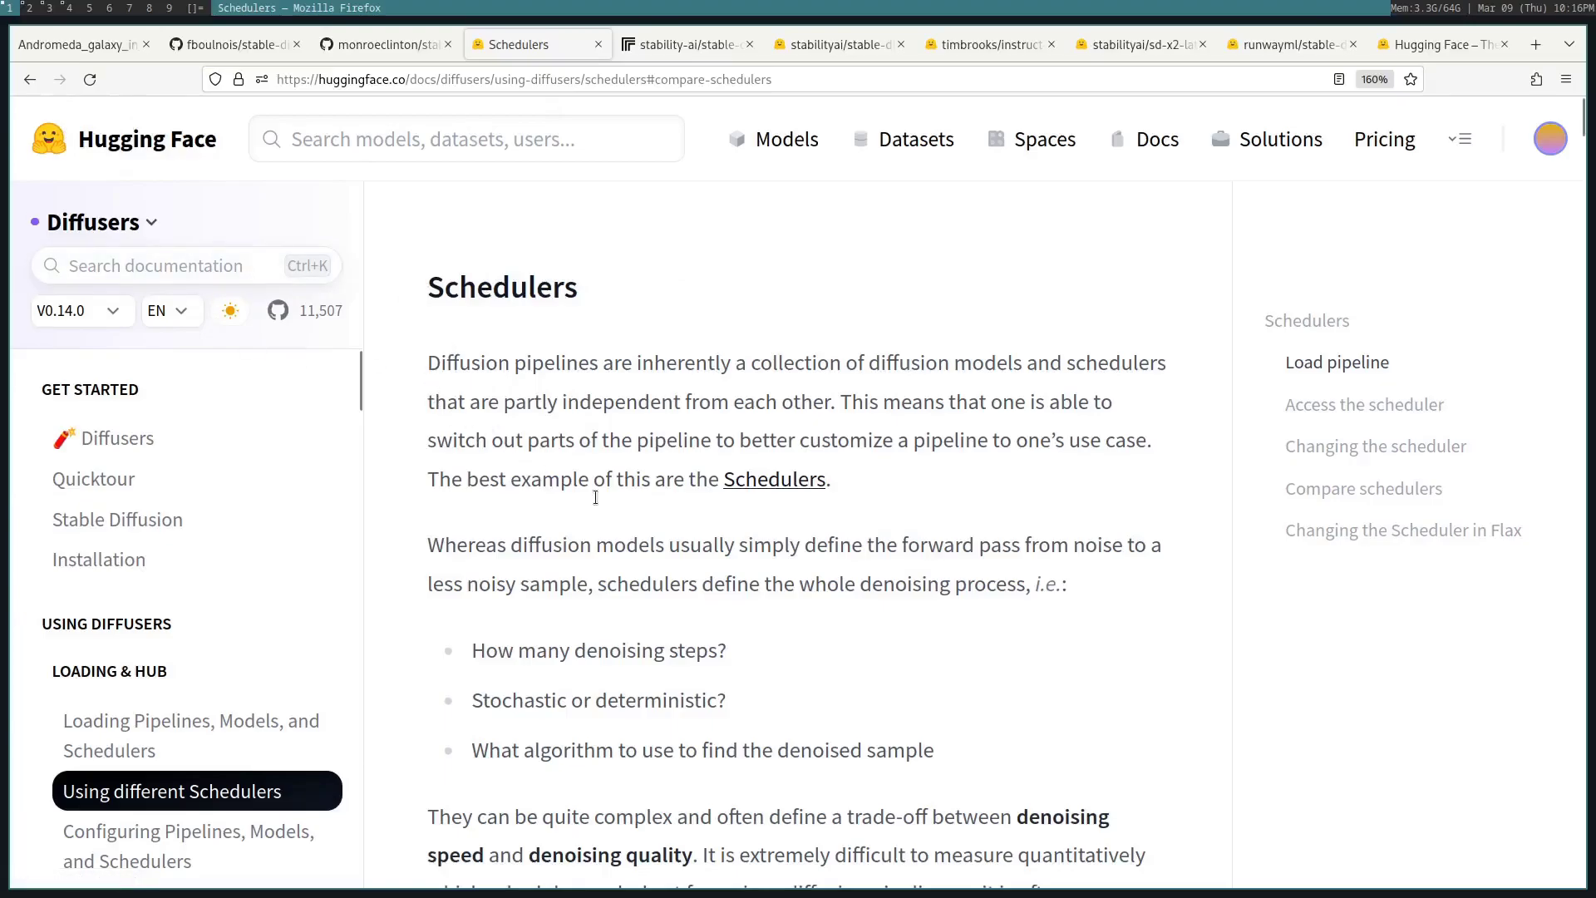
Skim the Schedulers page down to Compare schedulers, then return to the README and highlight --seed.
{"action": "scroll", "coordinate": [746, 531], "scroll_direction": "down", "scroll_amount": 20}
{"action": "scroll", "coordinate": [750, 532], "scroll_direction": "down", "scroll_amount": 8}
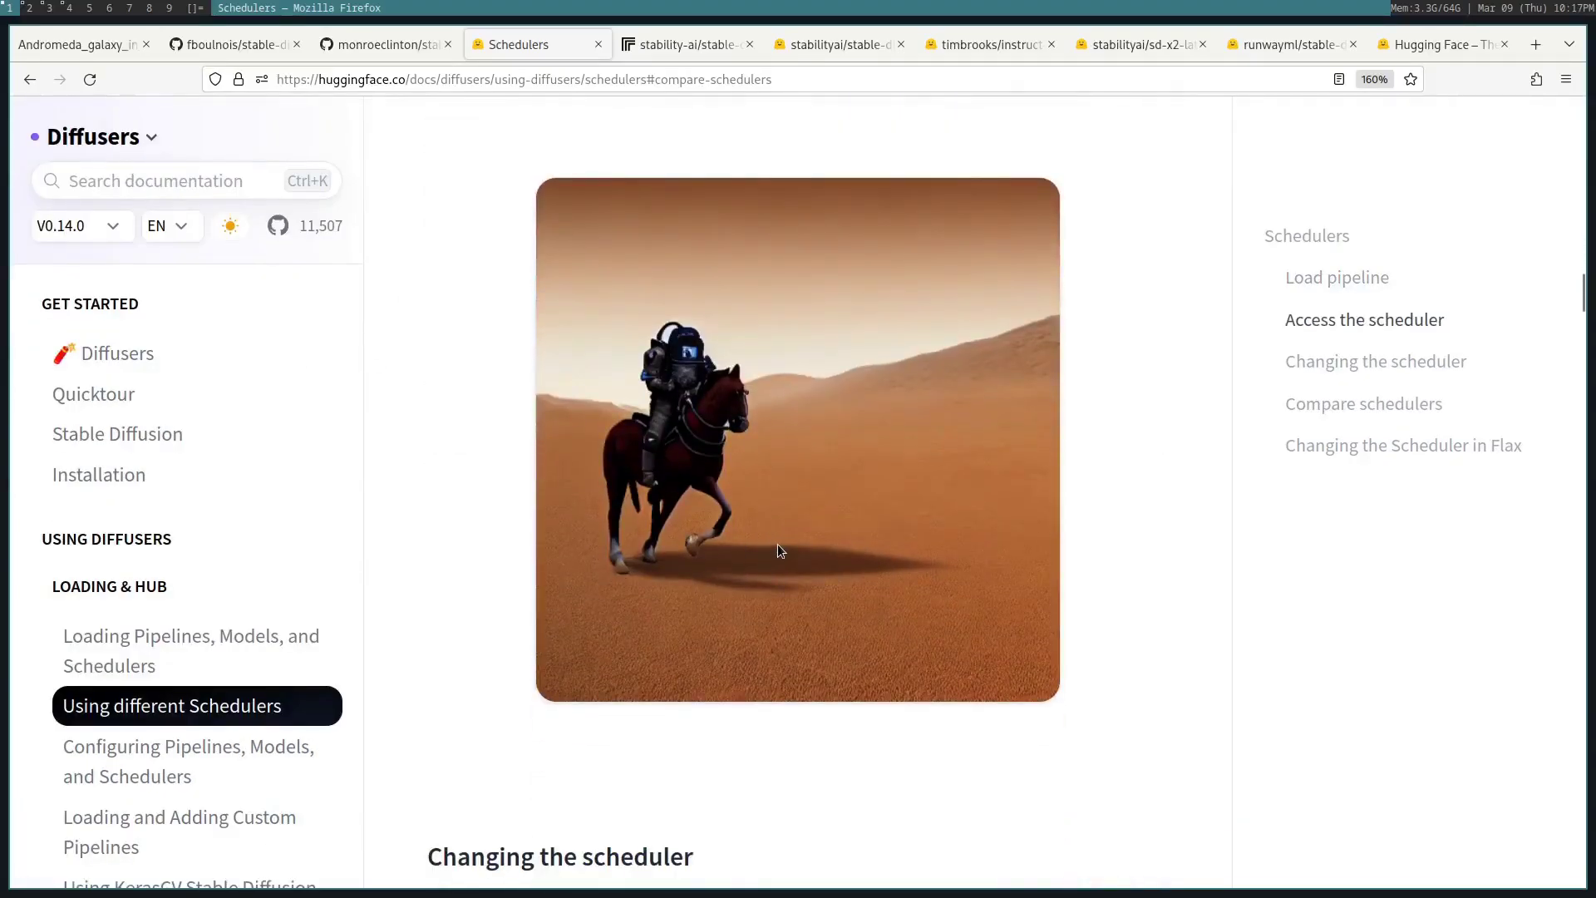
{"action": "scroll", "coordinate": [809, 507], "scroll_direction": "down", "scroll_amount": 20}
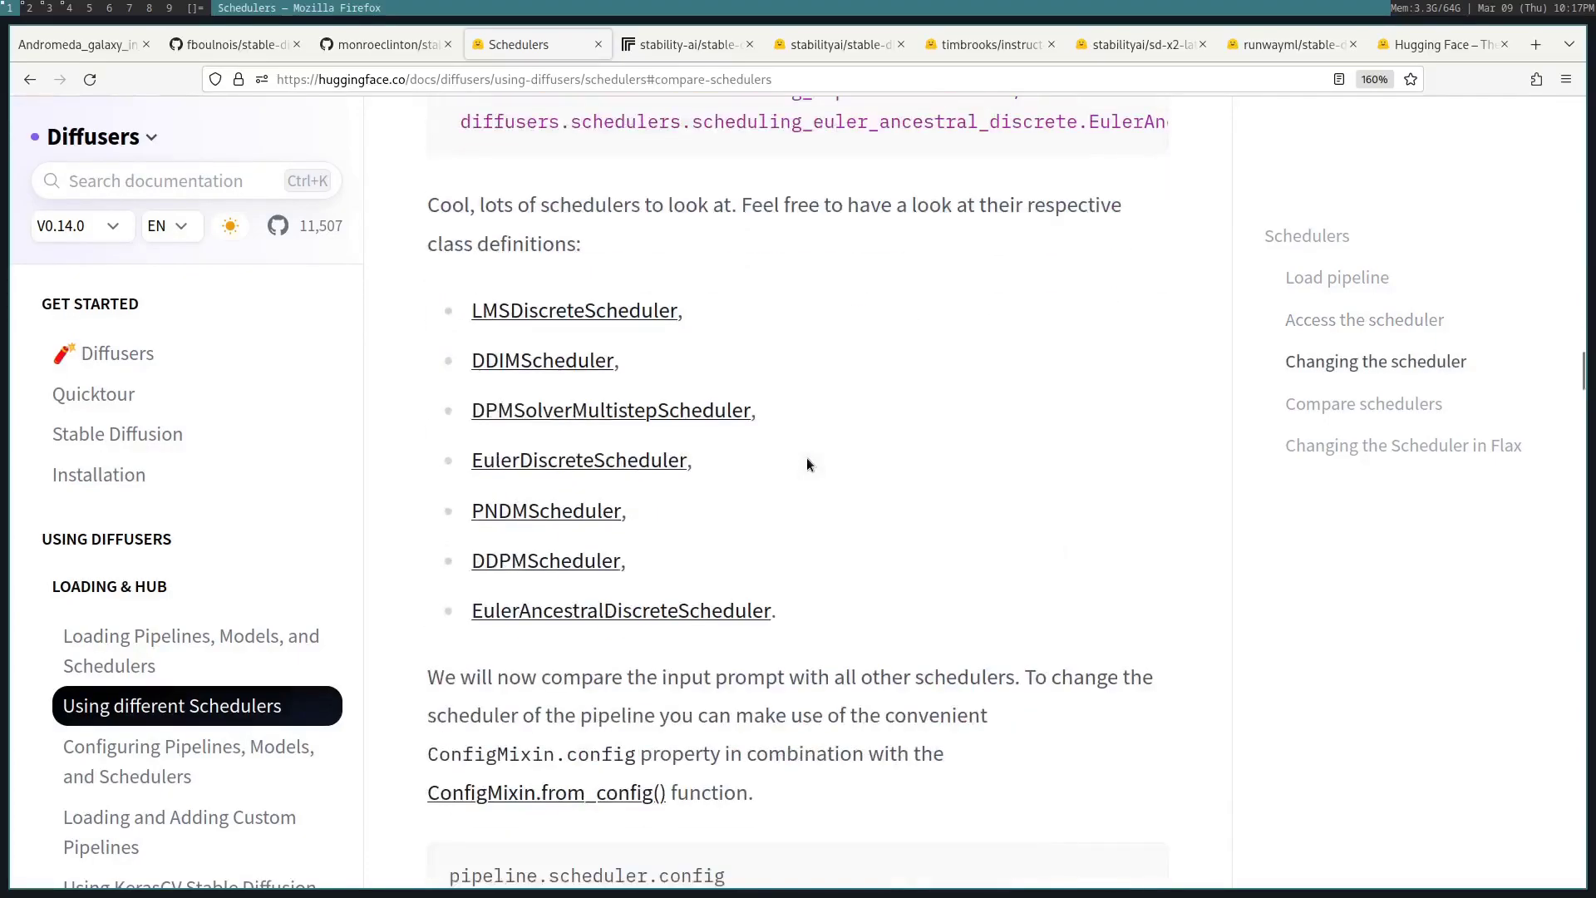
{"action": "scroll", "coordinate": [790, 415], "scroll_direction": "down", "scroll_amount": 5}
{"action": "scroll", "coordinate": [794, 390], "scroll_direction": "up", "scroll_amount": 6}
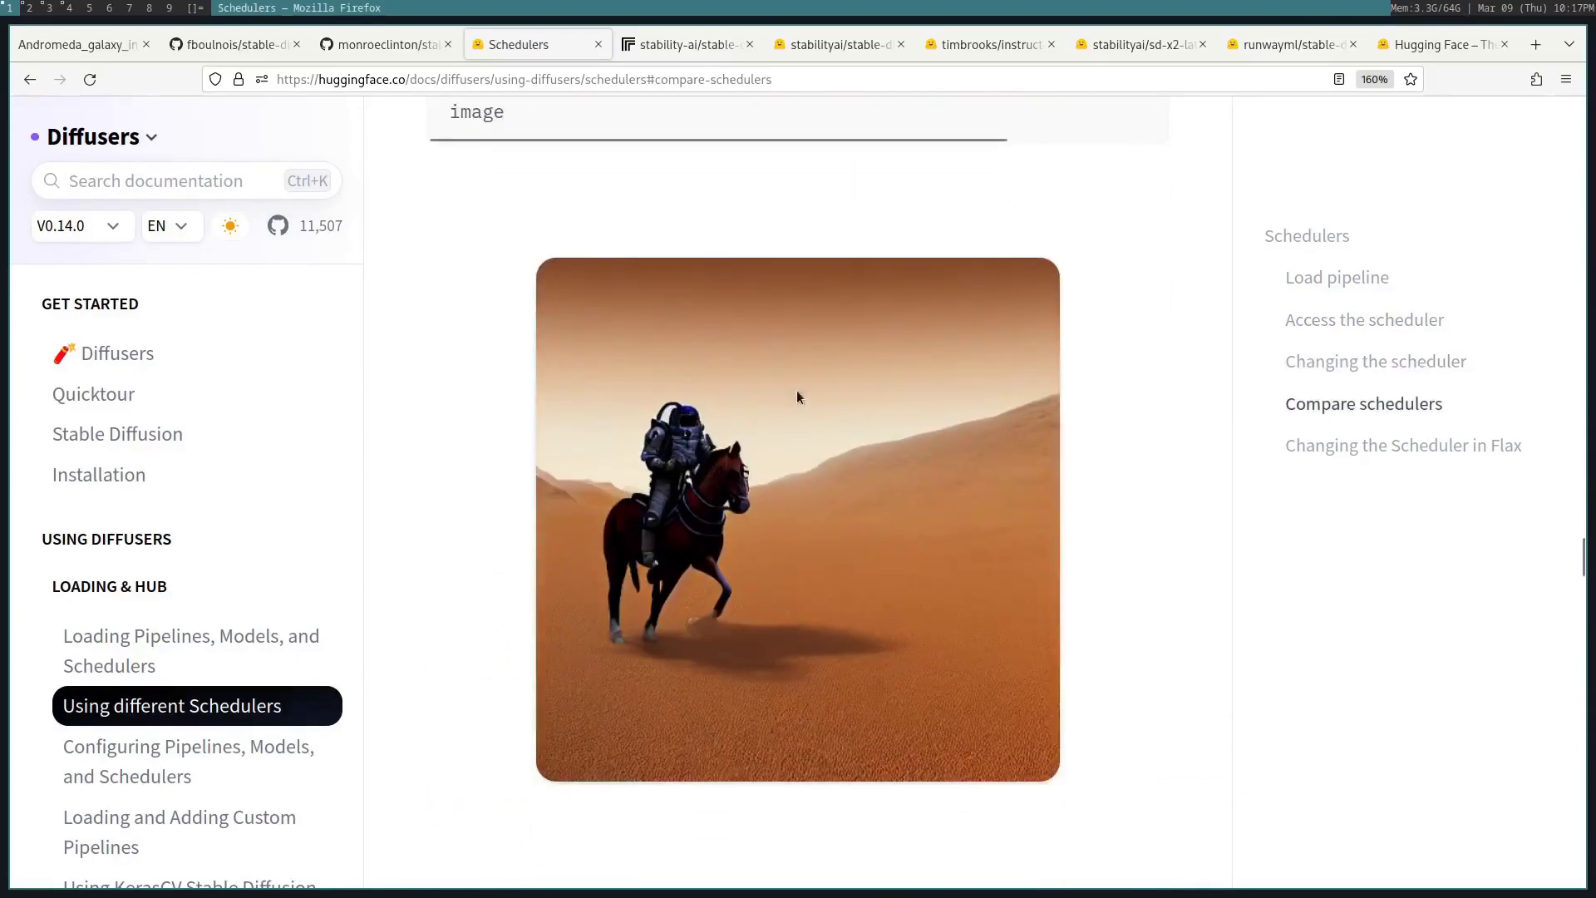
{"action": "scroll", "coordinate": [765, 565], "scroll_direction": "down", "scroll_amount": 3}
{"action": "scroll", "coordinate": [740, 590], "scroll_direction": "down", "scroll_amount": 15}
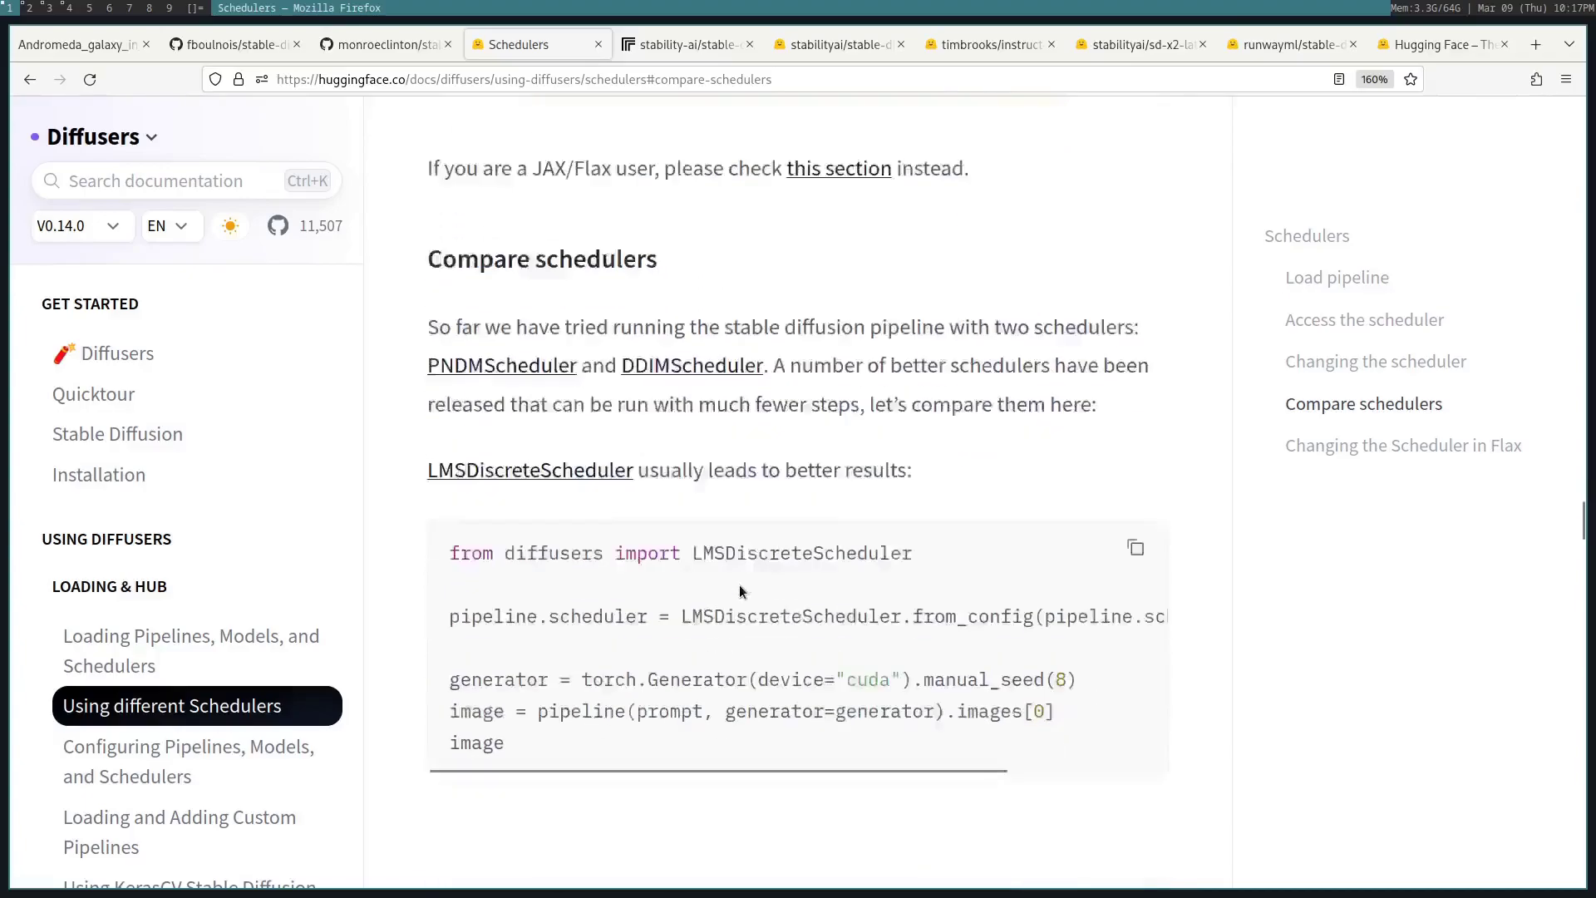
{"action": "key", "text": "ctrl+Page_Up"}
{"action": "left_click_drag", "start_coordinate": [748, 647], "coordinate": [796, 652]}
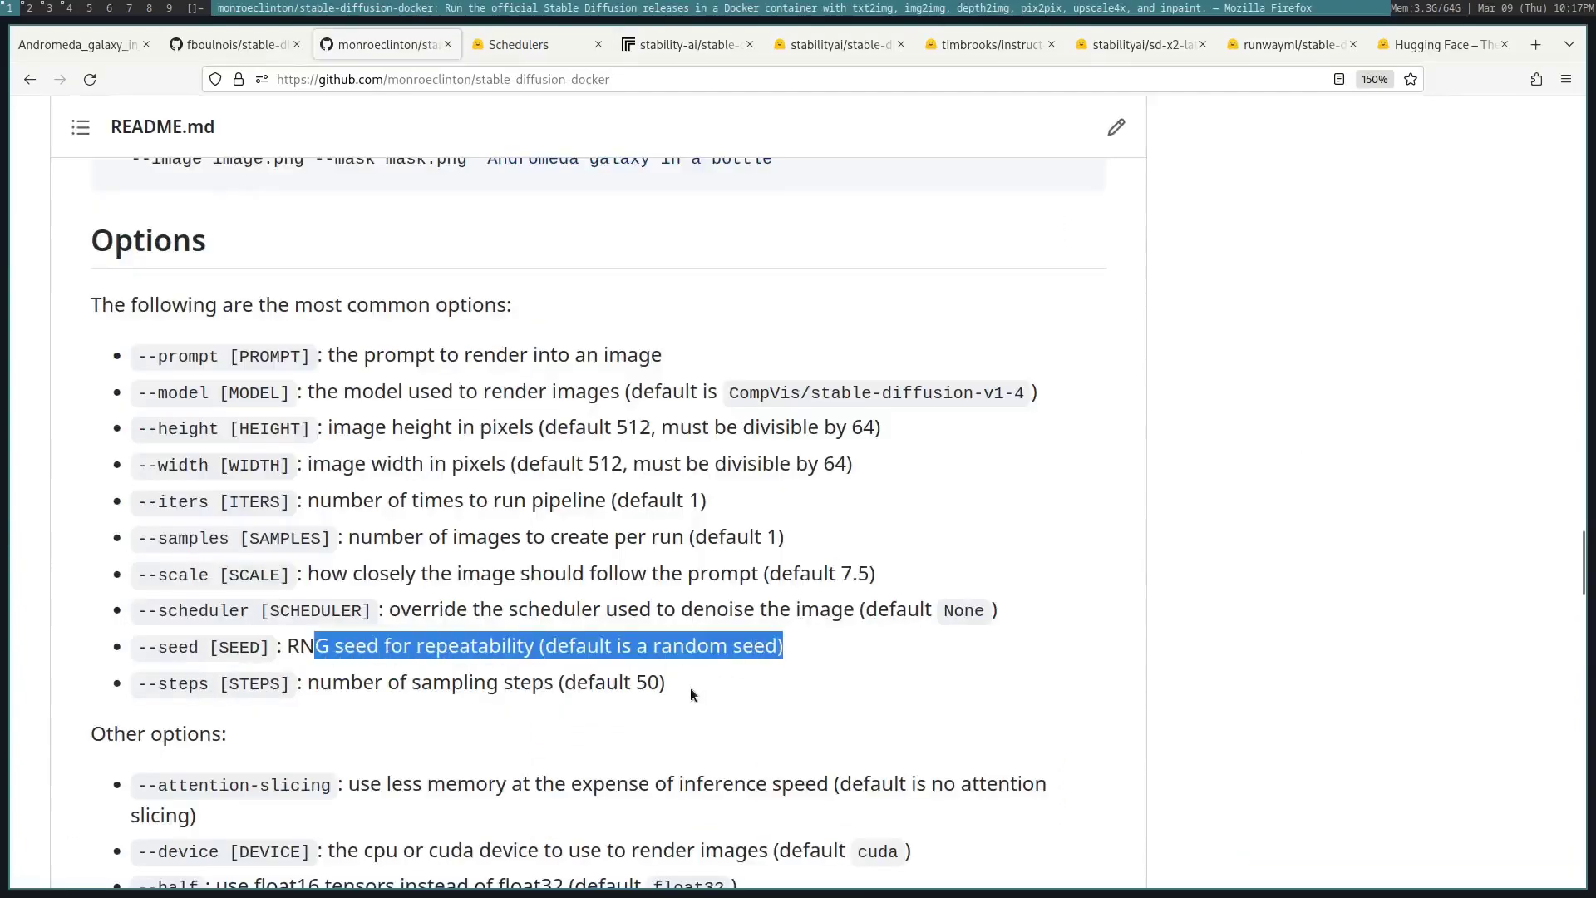
Highlight the --steps description (default 50), then bring up the terminal with the --steps 5 command.
{"action": "left_click", "coordinate": [578, 668]}
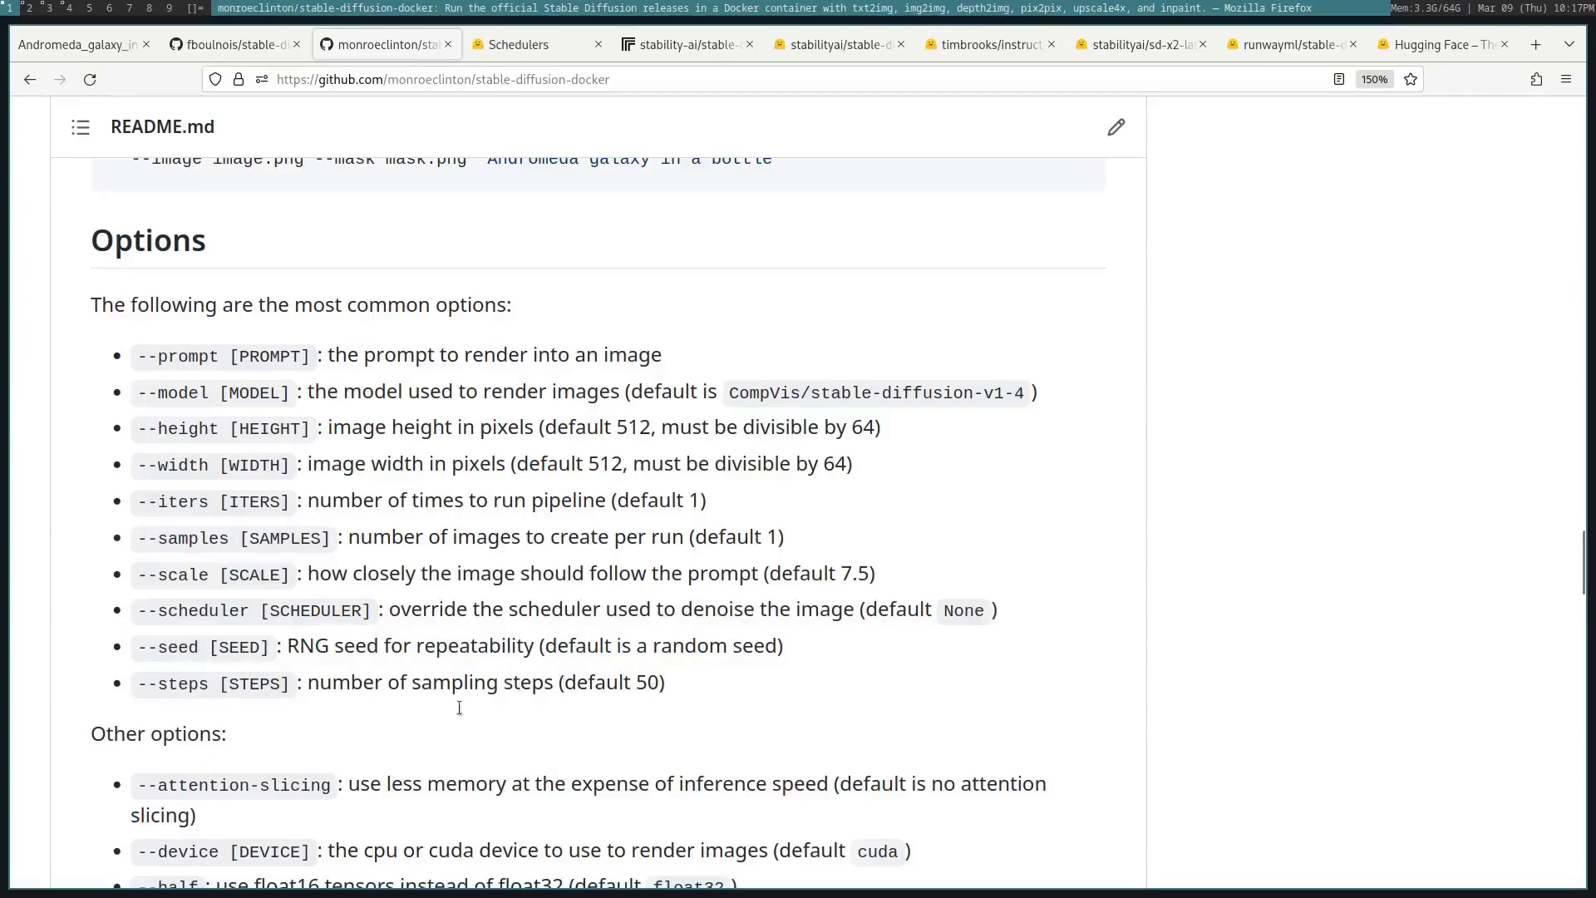
{"action": "left_click_drag", "start_coordinate": [320, 682], "coordinate": [647, 692]}
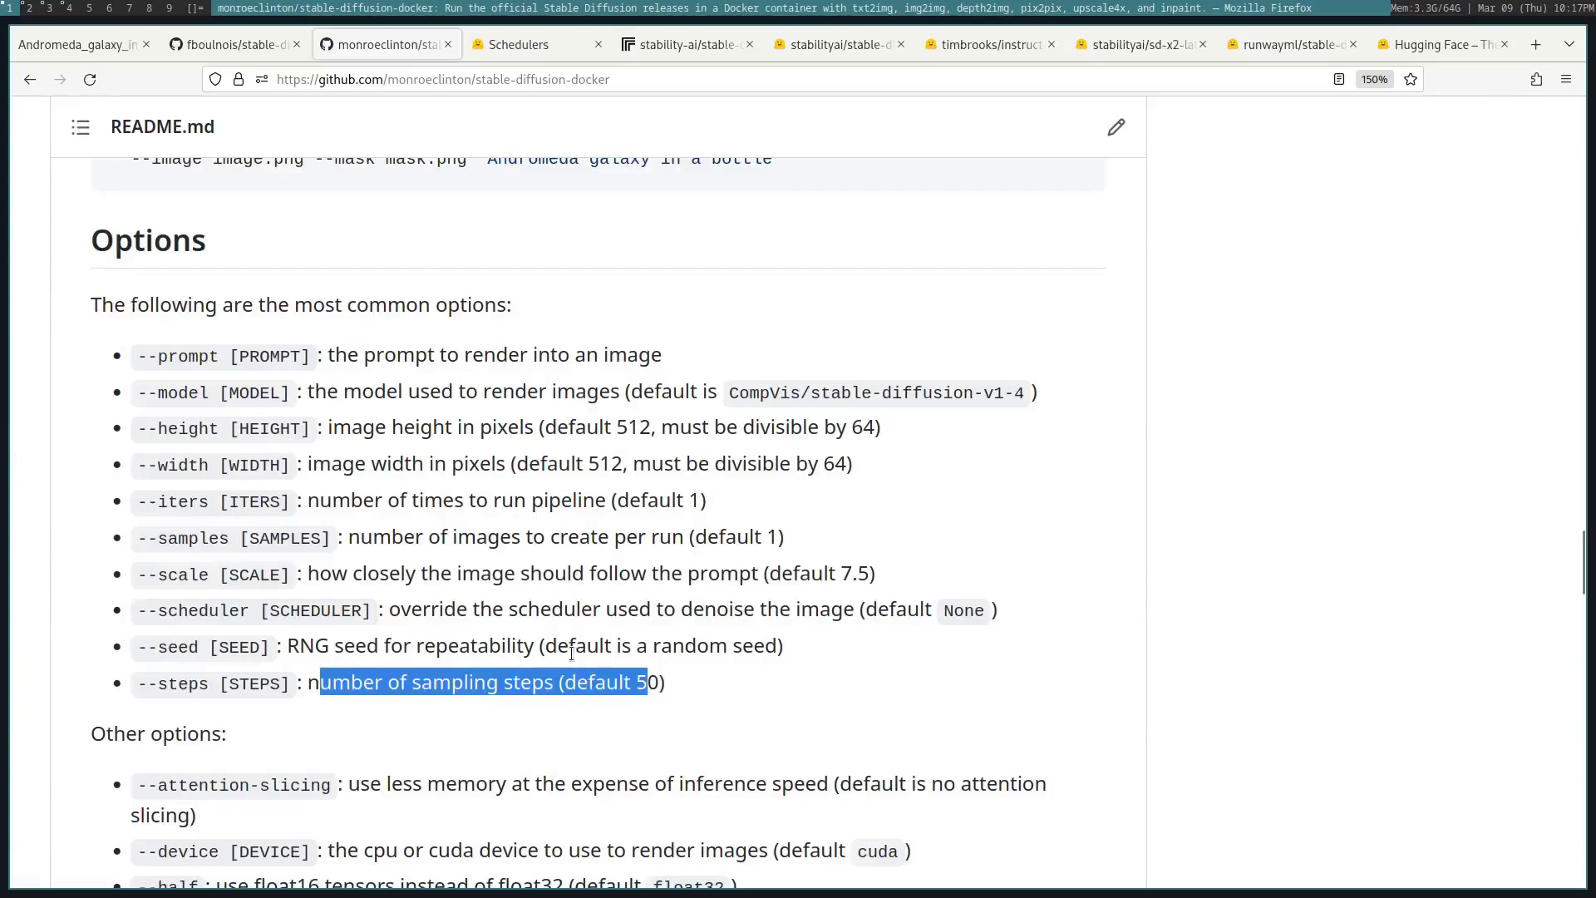
{"action": "key", "text": "super+3"}
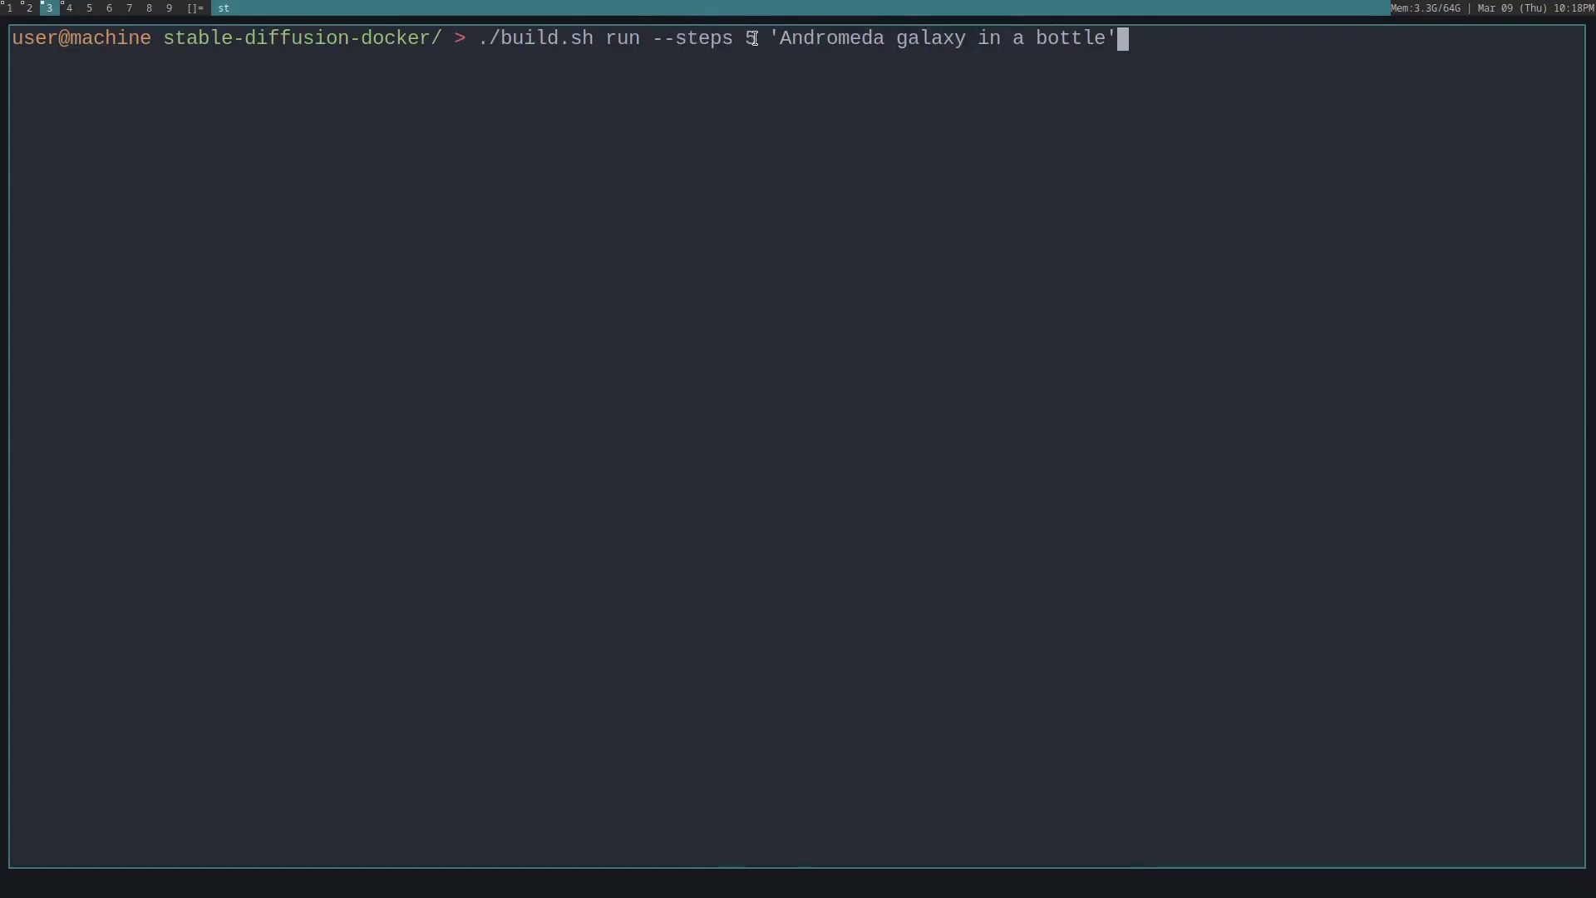
View the blurrier 5-step Andromeda galaxy PNG, then return to the stable-diffusion-docker README.
{"action": "key", "text": "super+1"}
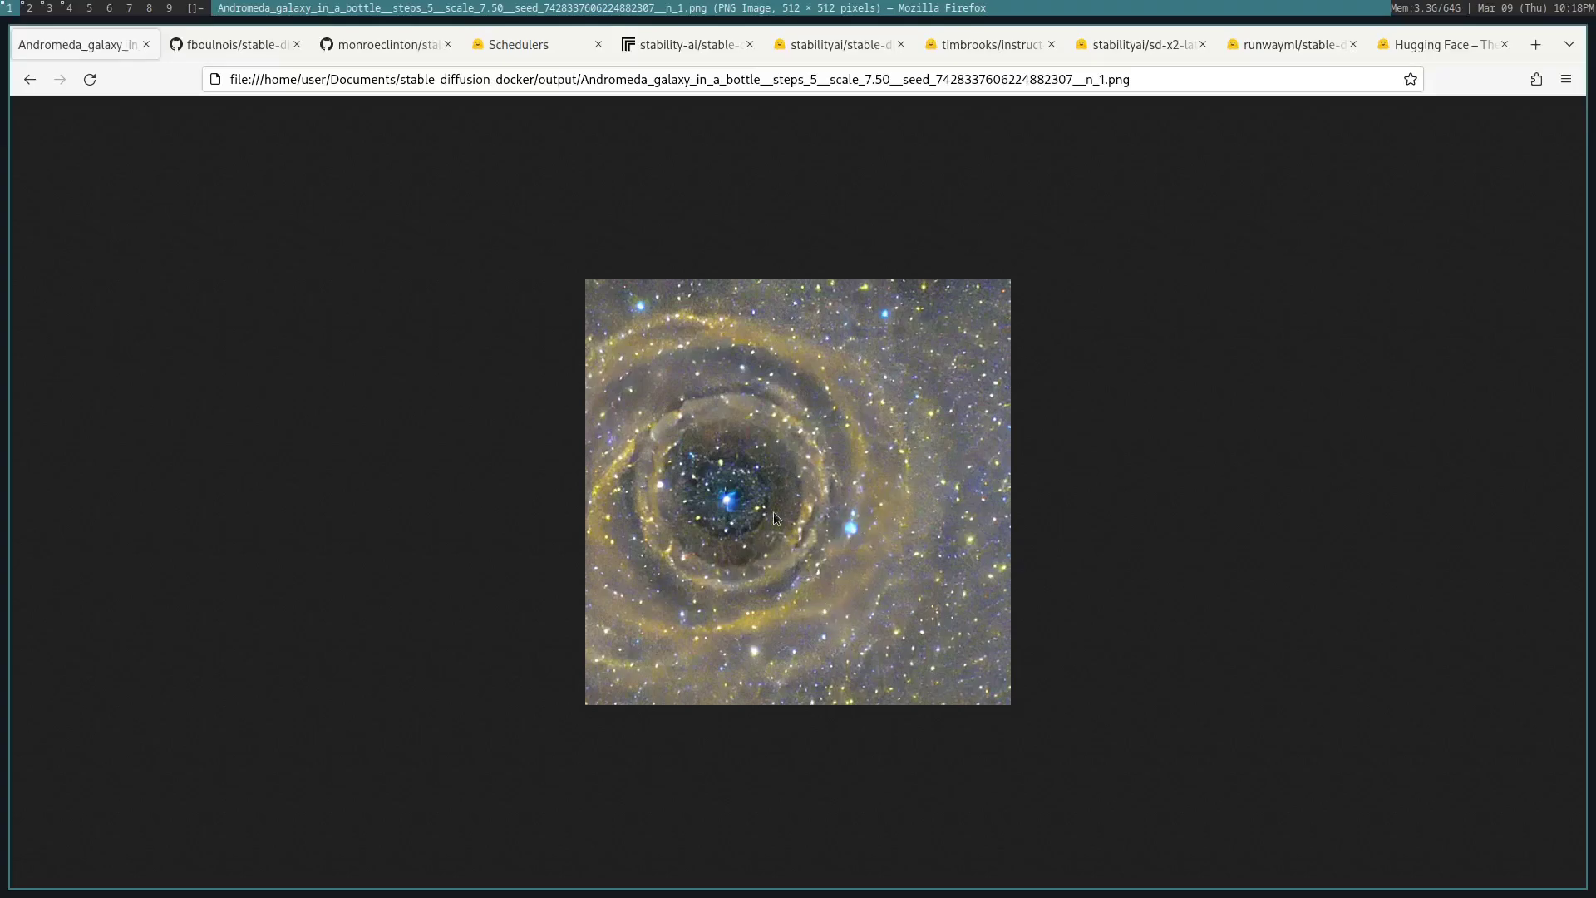
{"action": "left_click", "coordinate": [384, 44]}
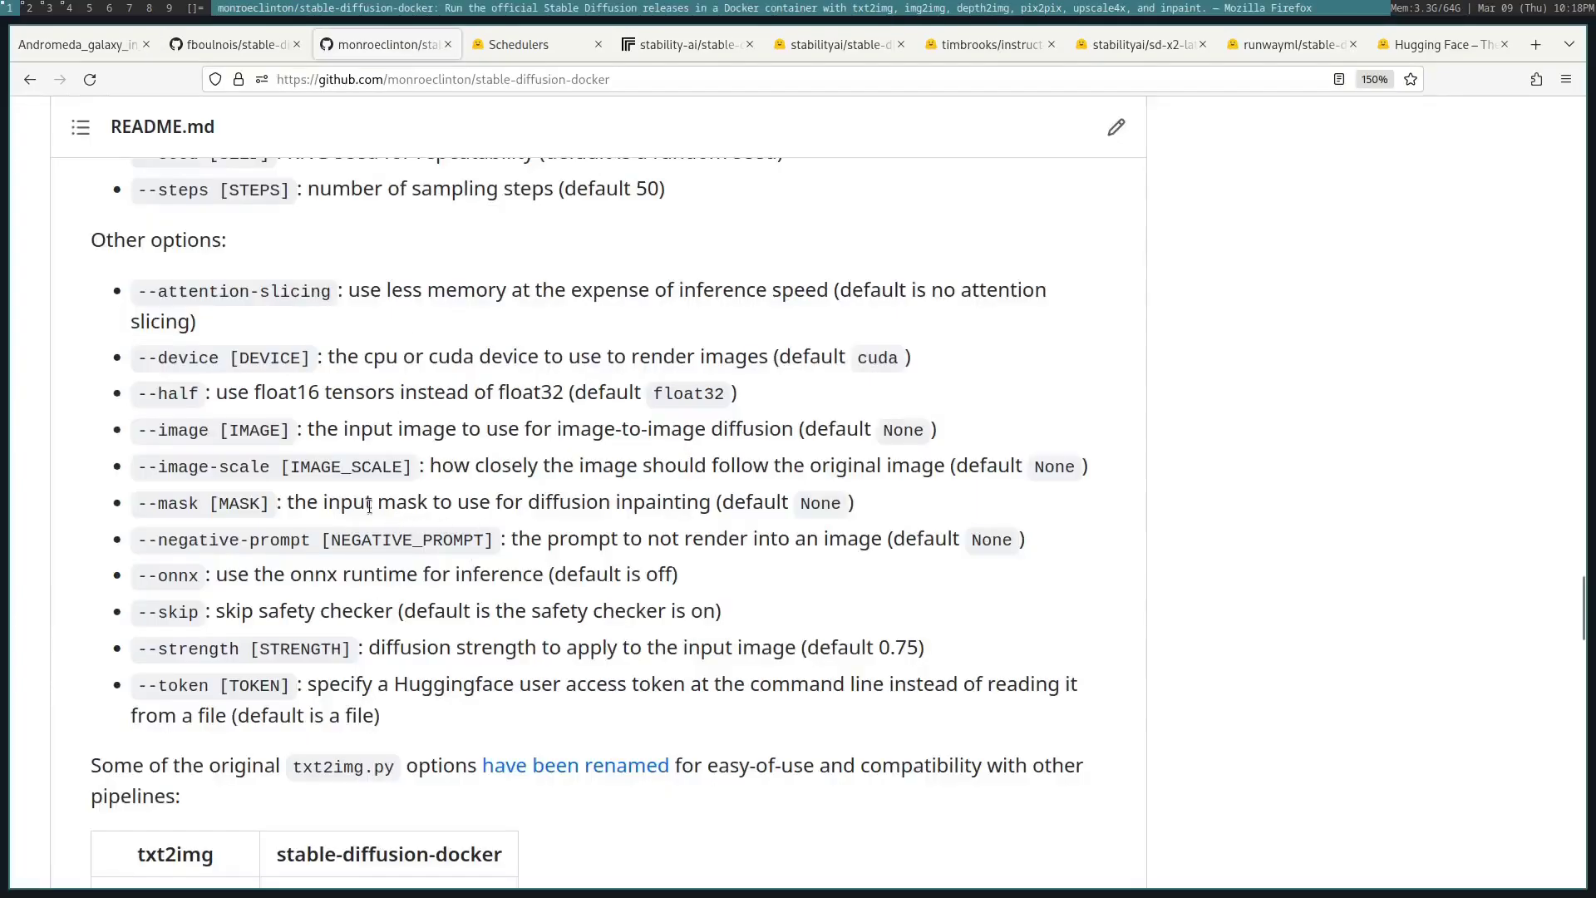
{"action": "left_click_drag", "start_coordinate": [354, 503], "coordinate": [717, 514]}
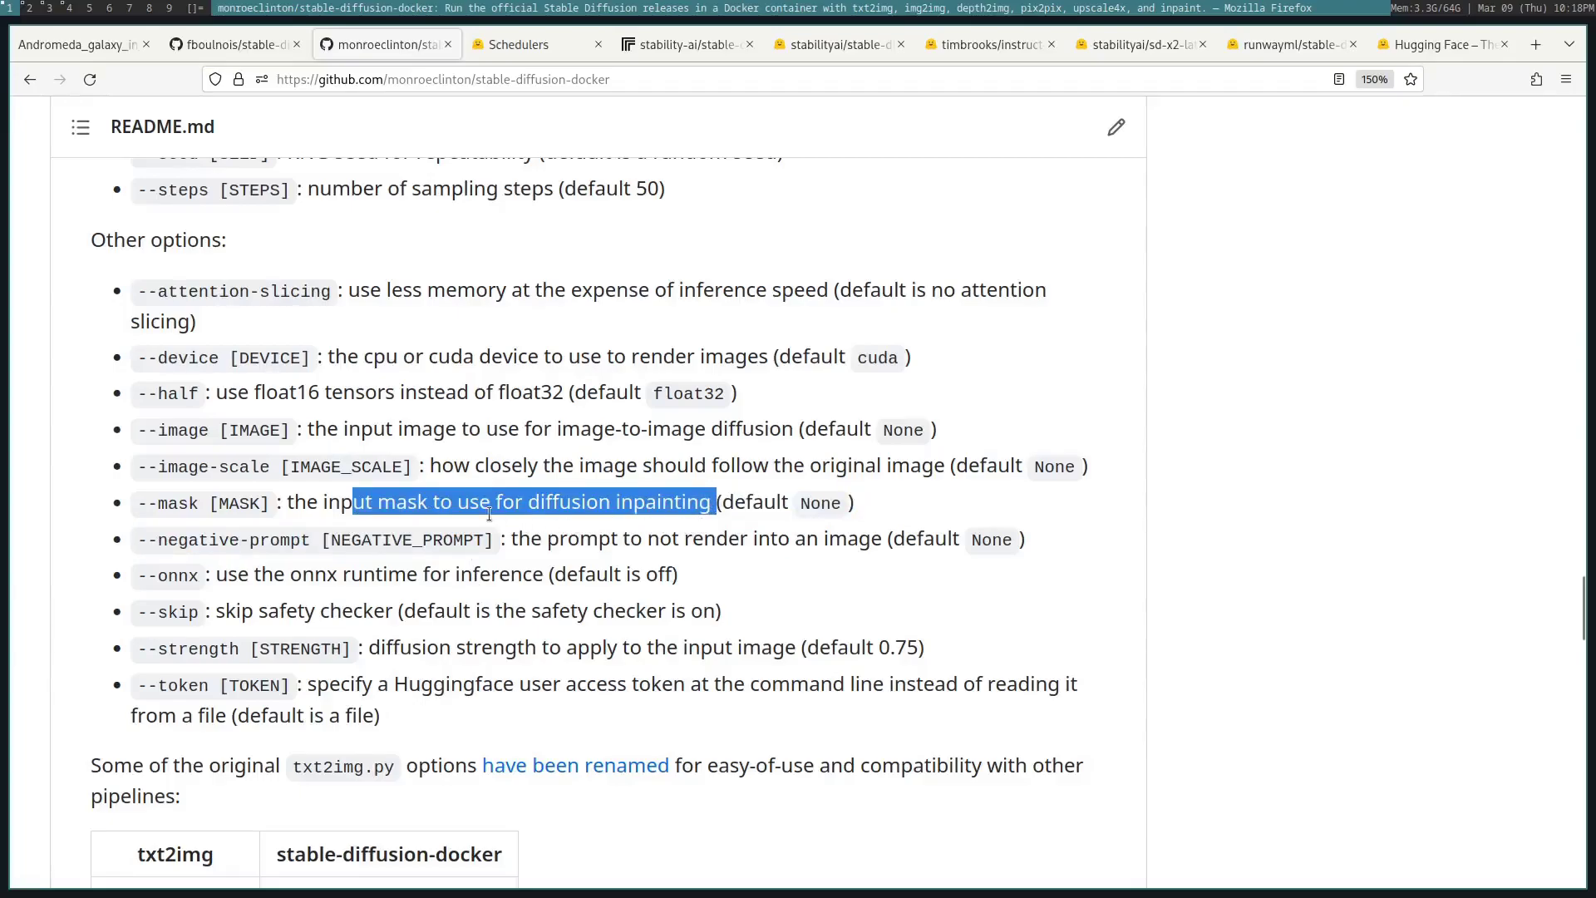
{"action": "left_click_drag", "start_coordinate": [347, 429], "coordinate": [779, 424]}
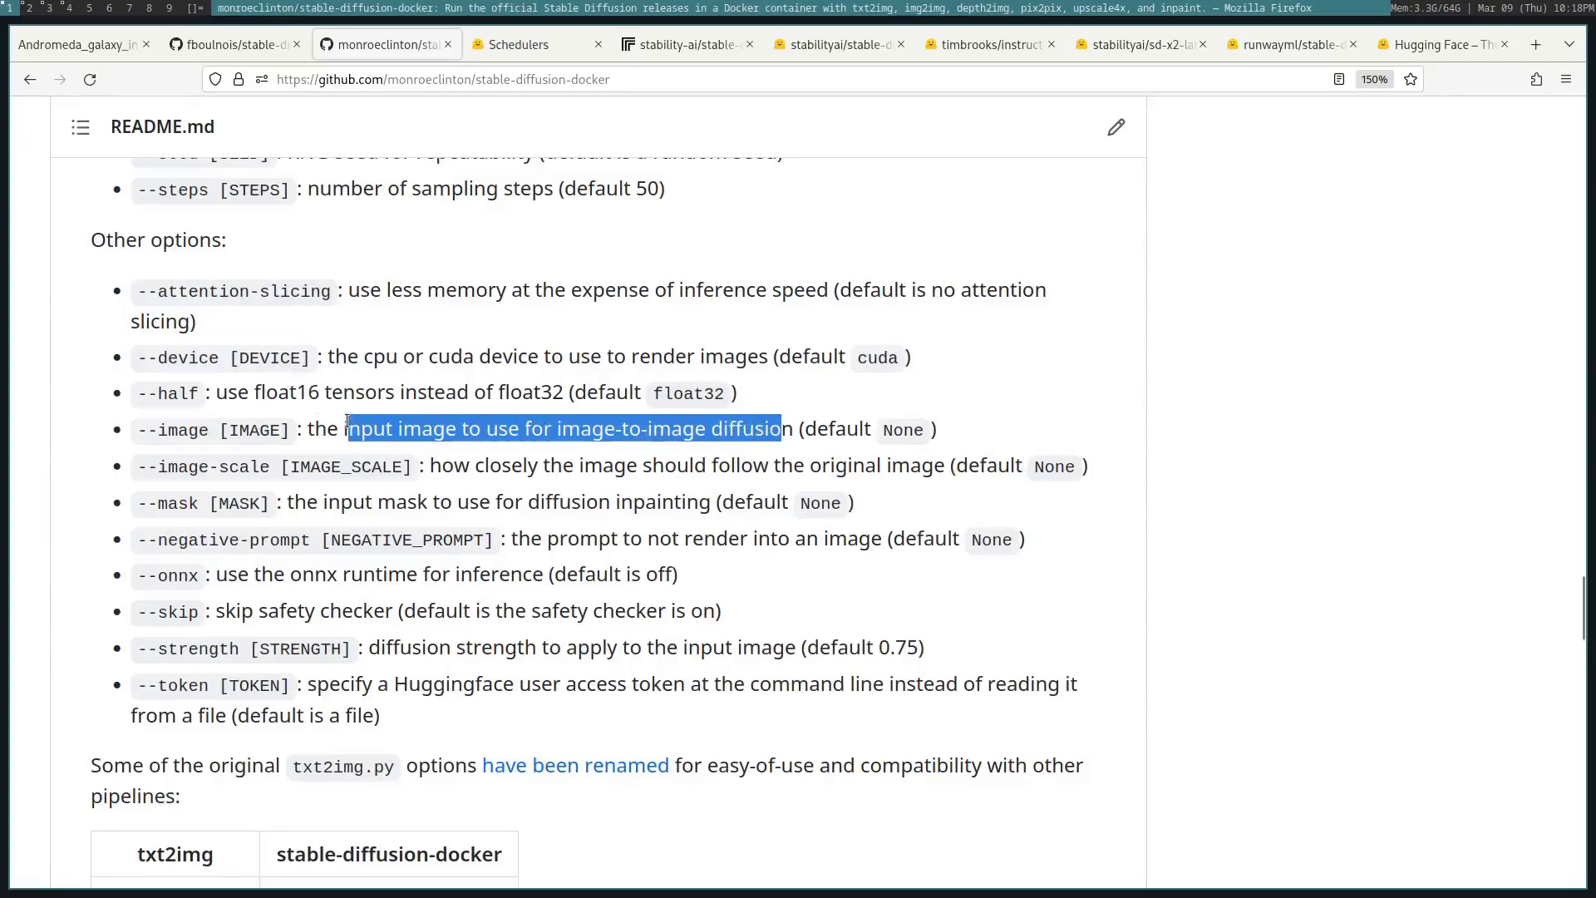
{"action": "left_click_drag", "start_coordinate": [250, 392], "coordinate": [571, 396]}
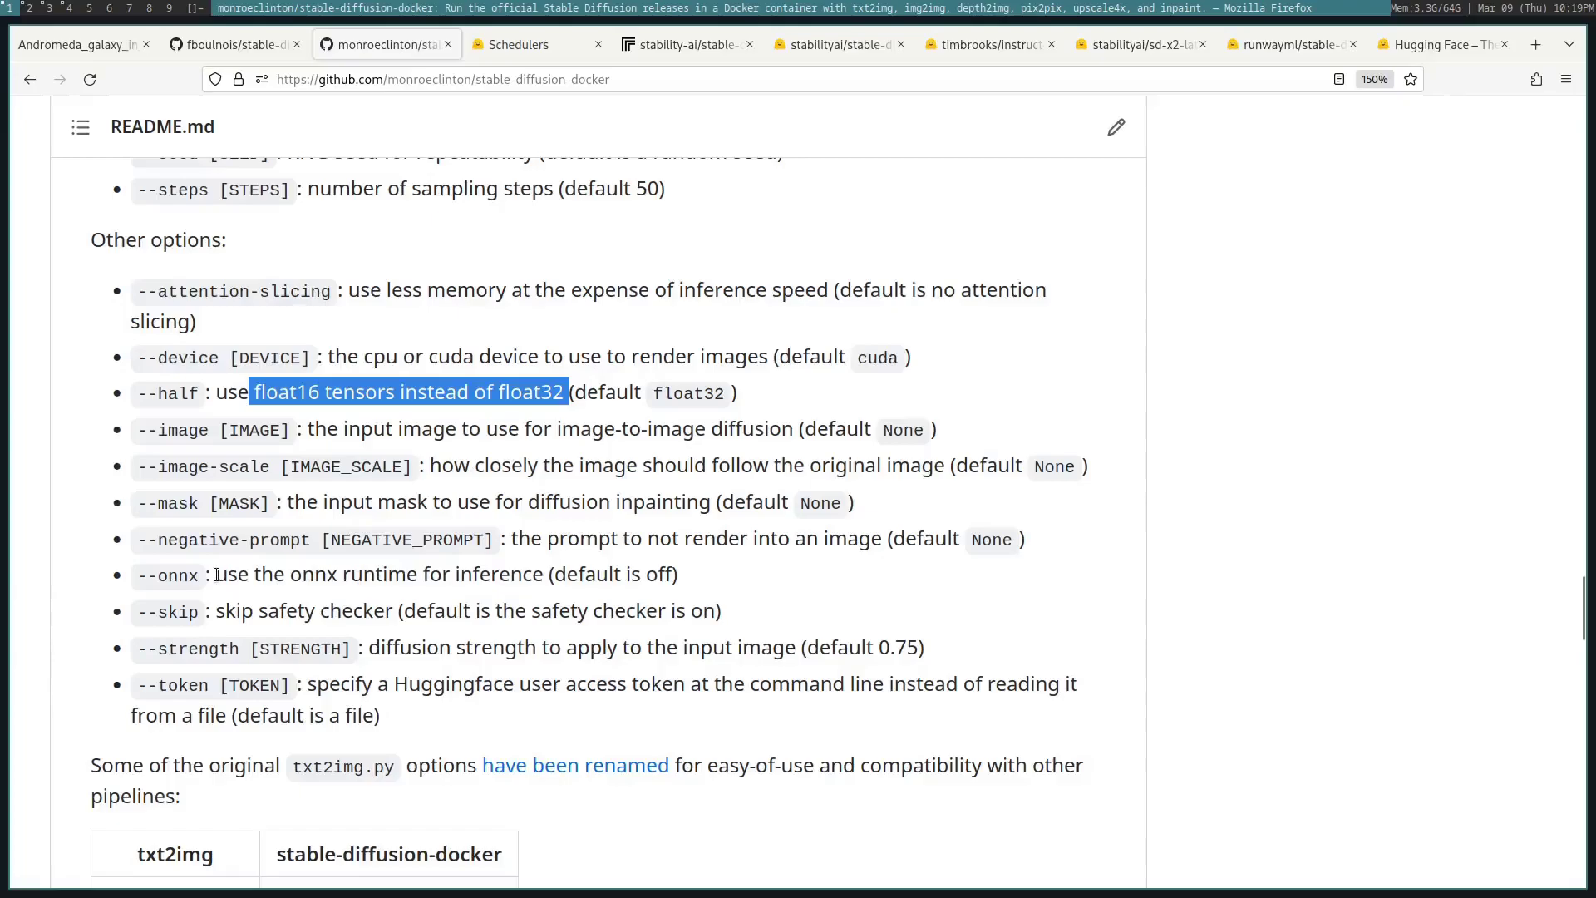
{"action": "left_click_drag", "start_coordinate": [215, 576], "coordinate": [545, 579]}
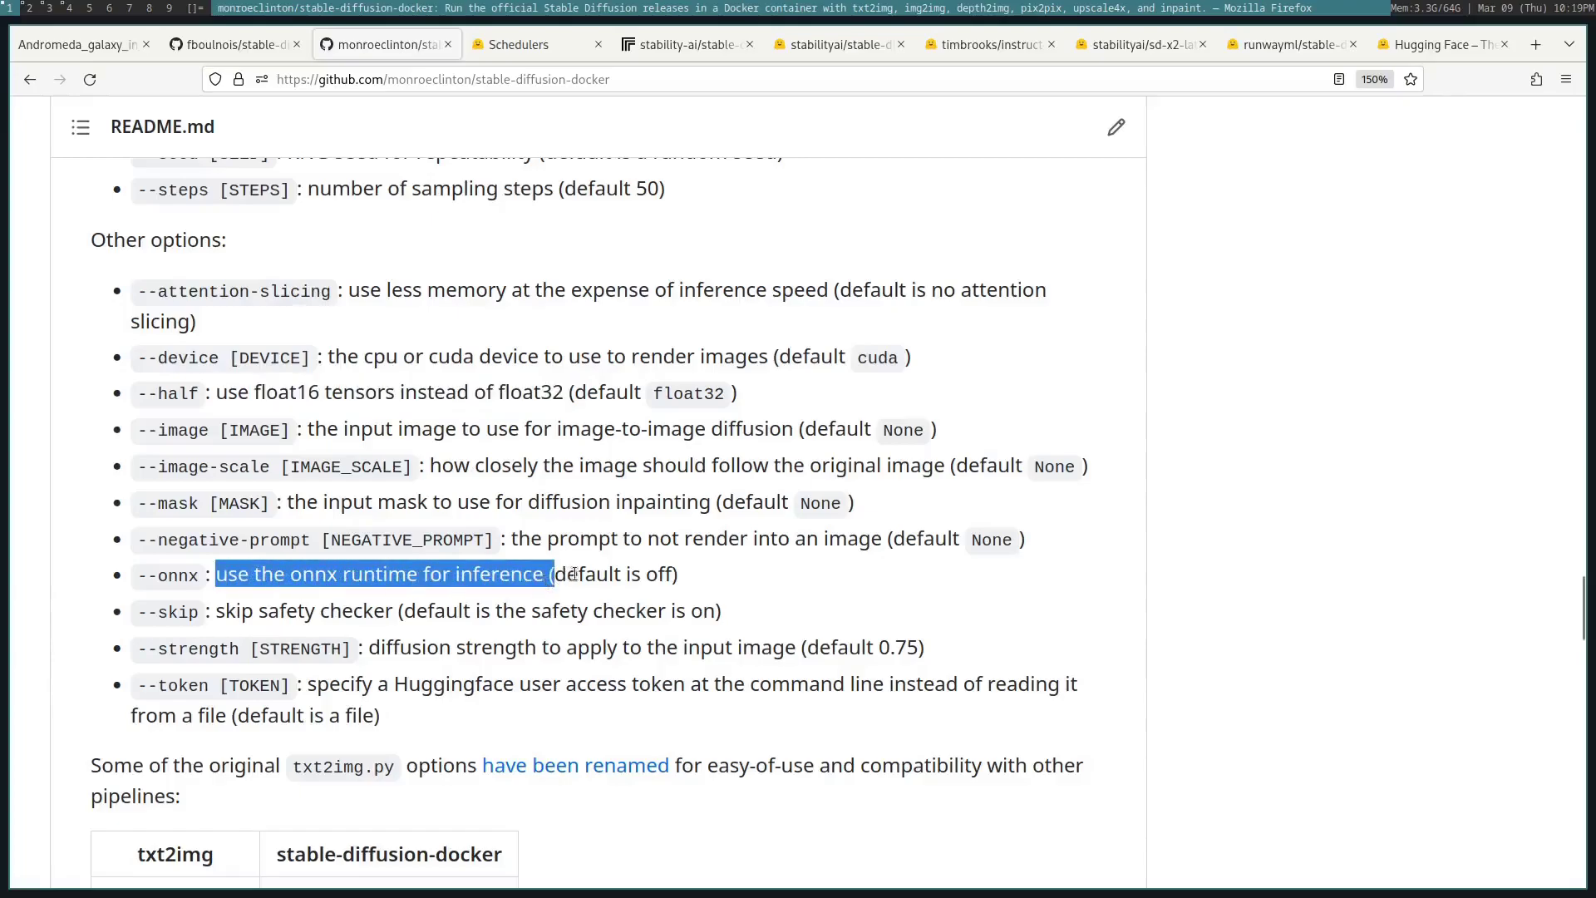
{"action": "left_click", "coordinate": [473, 580]}
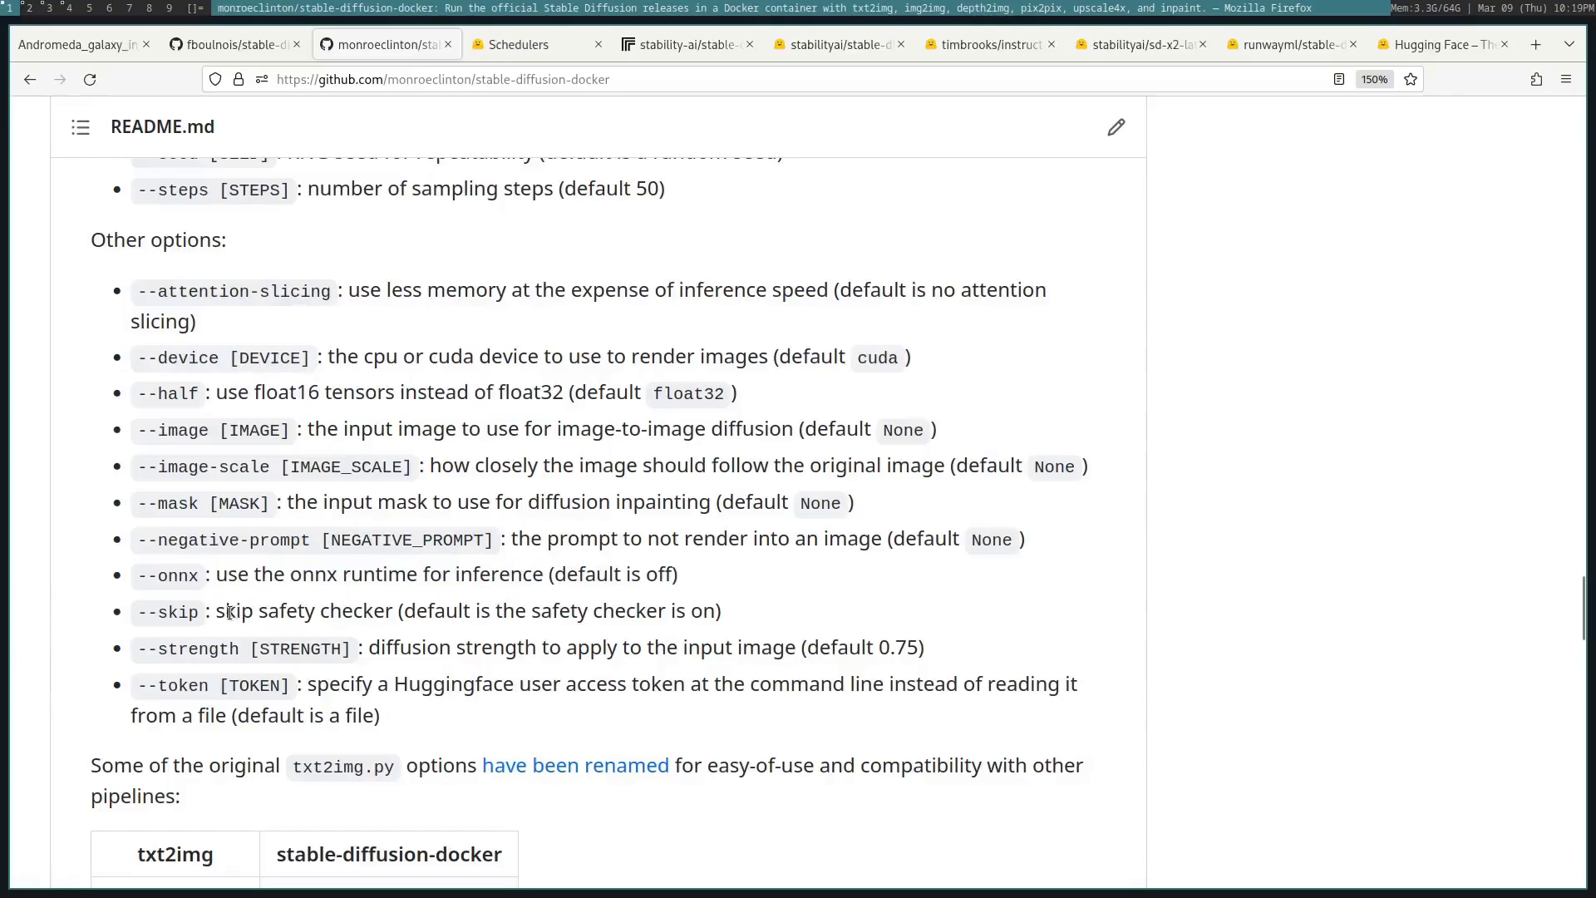
{"action": "left_click_drag", "start_coordinate": [226, 611], "coordinate": [422, 614]}
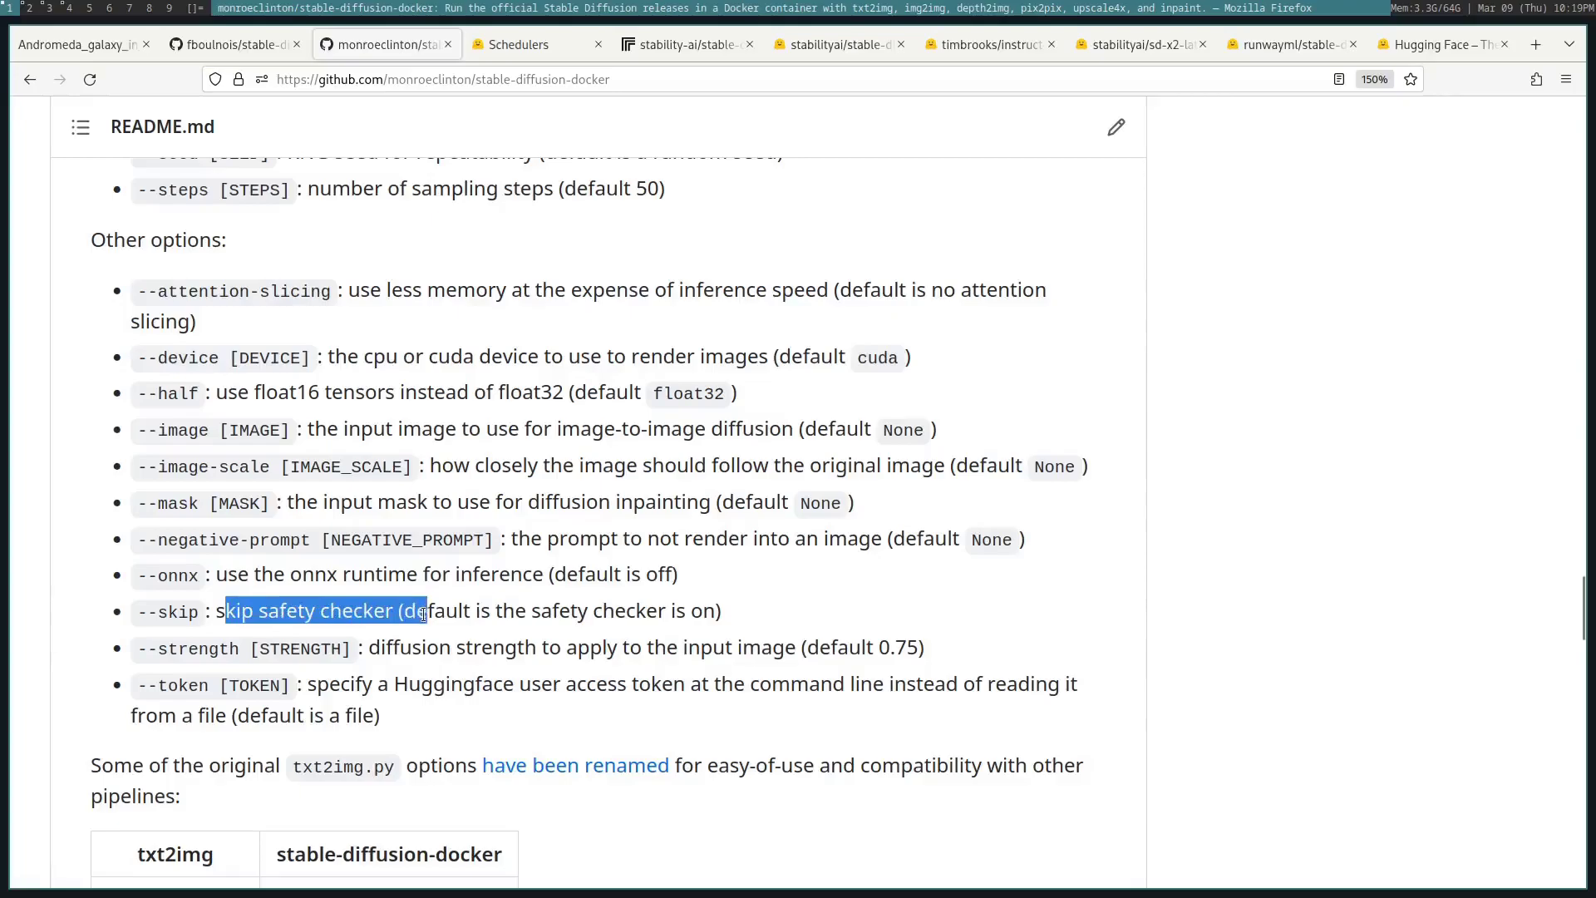
{"action": "left_click_drag", "start_coordinate": [421, 613], "coordinate": [428, 607]}
In vim's NERDTree, expand the input folder to reveal image.png.
{"action": "key", "text": "super+2"}
{"action": "key", "text": "j"}
{"action": "key", "text": "j"}
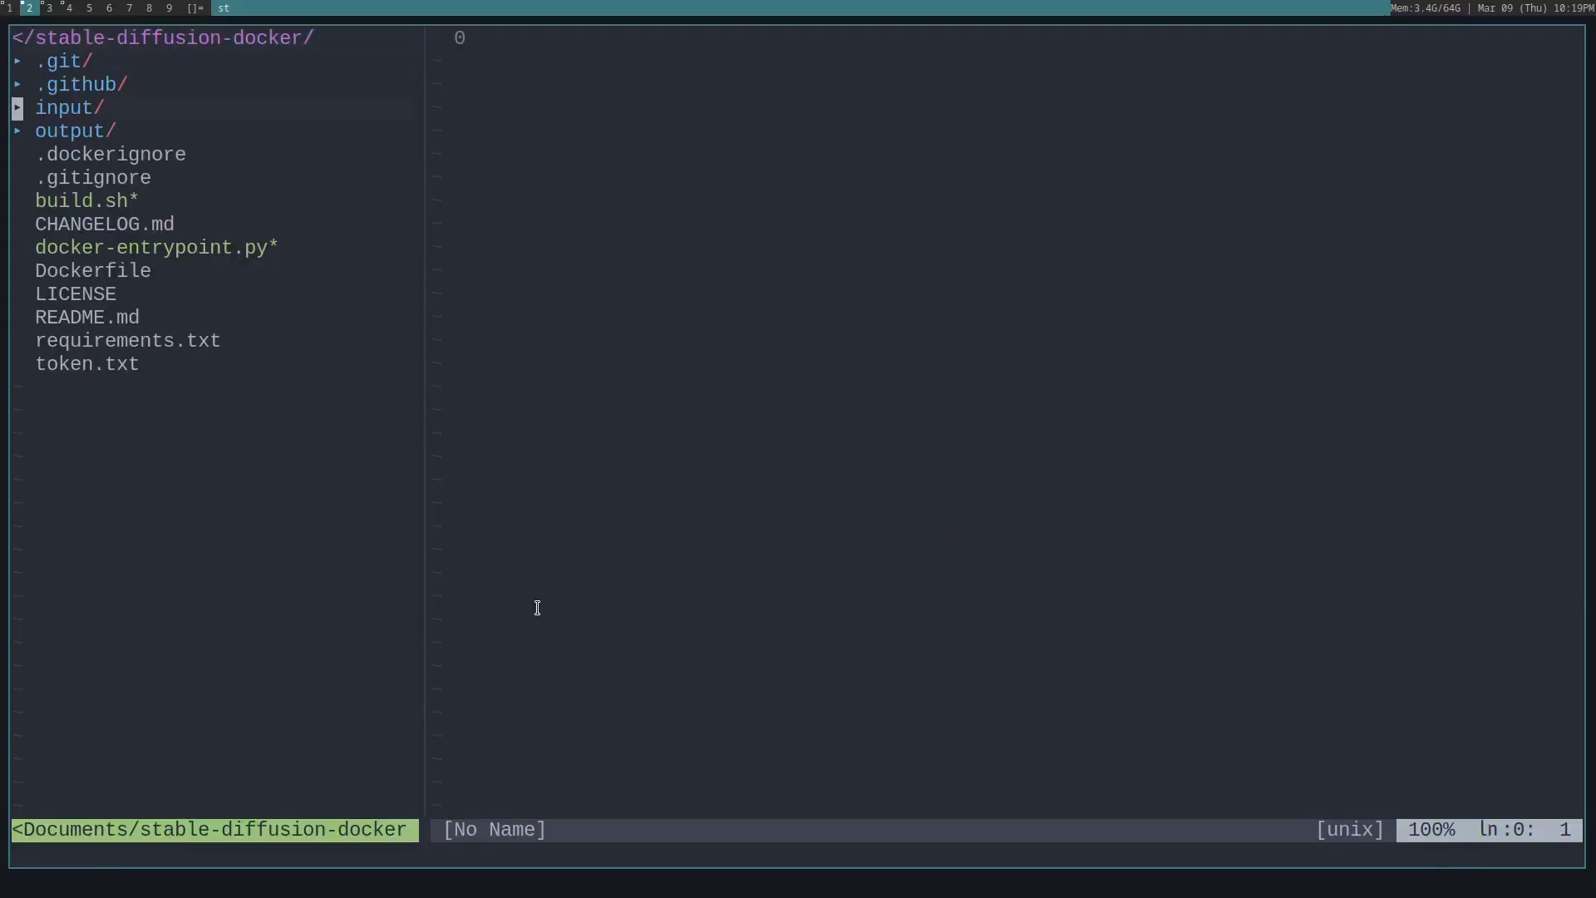
{"action": "key", "text": "o"}
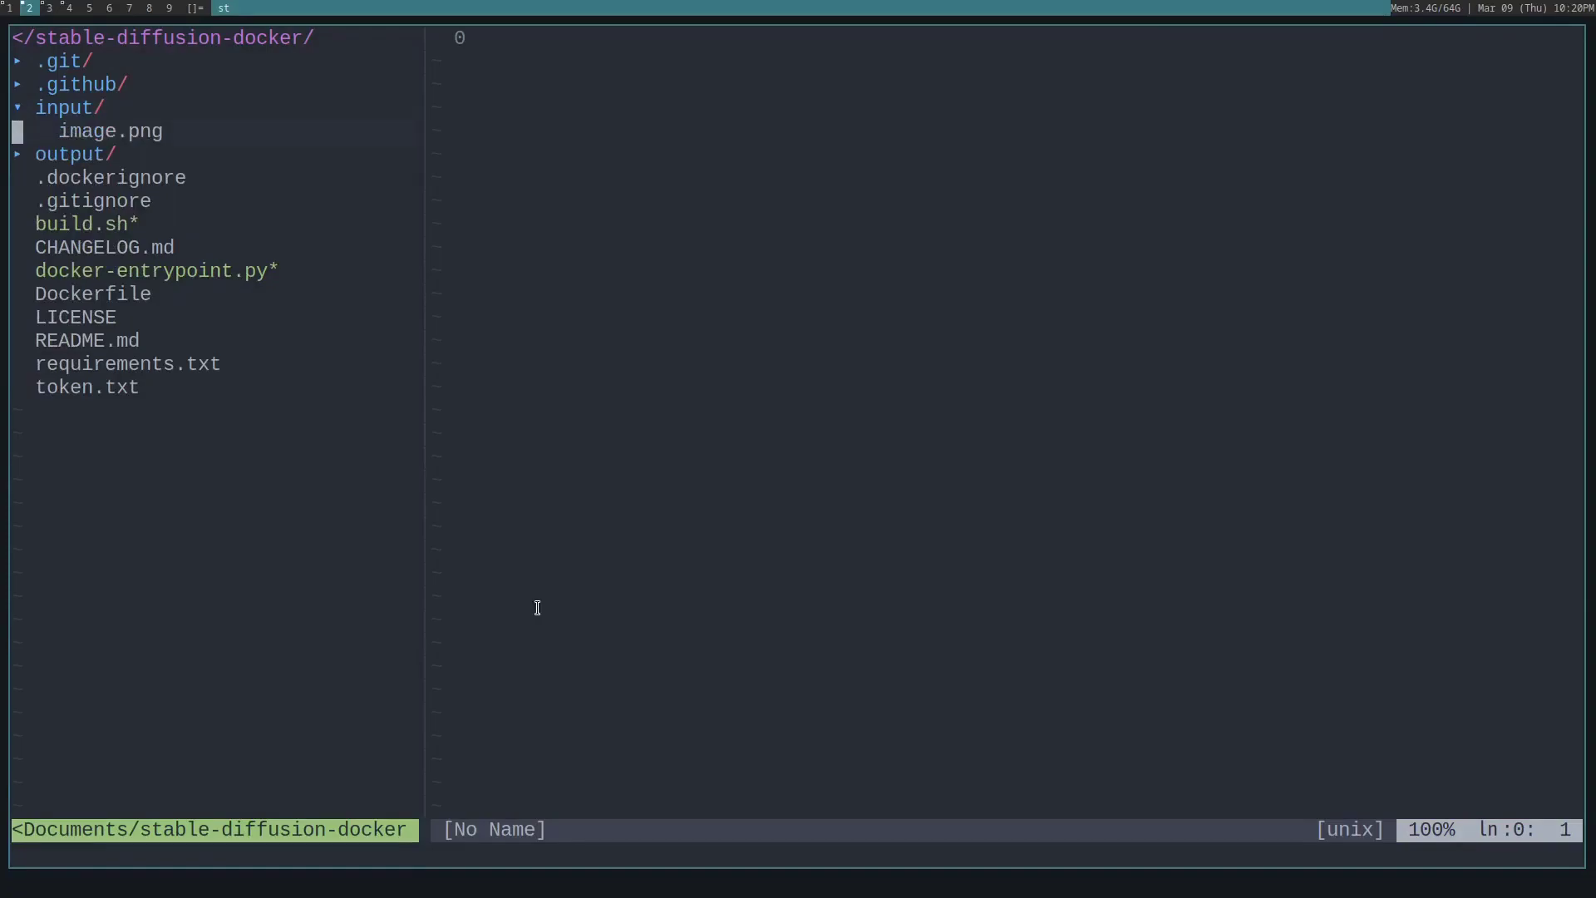
Expand the output folder, browse the generated Andromeda galaxy PNGs, then return to Firefox.
{"action": "key", "text": "j"}
{"action": "key", "text": "j"}
{"action": "key", "text": "o"}
{"action": "key", "text": "j"}
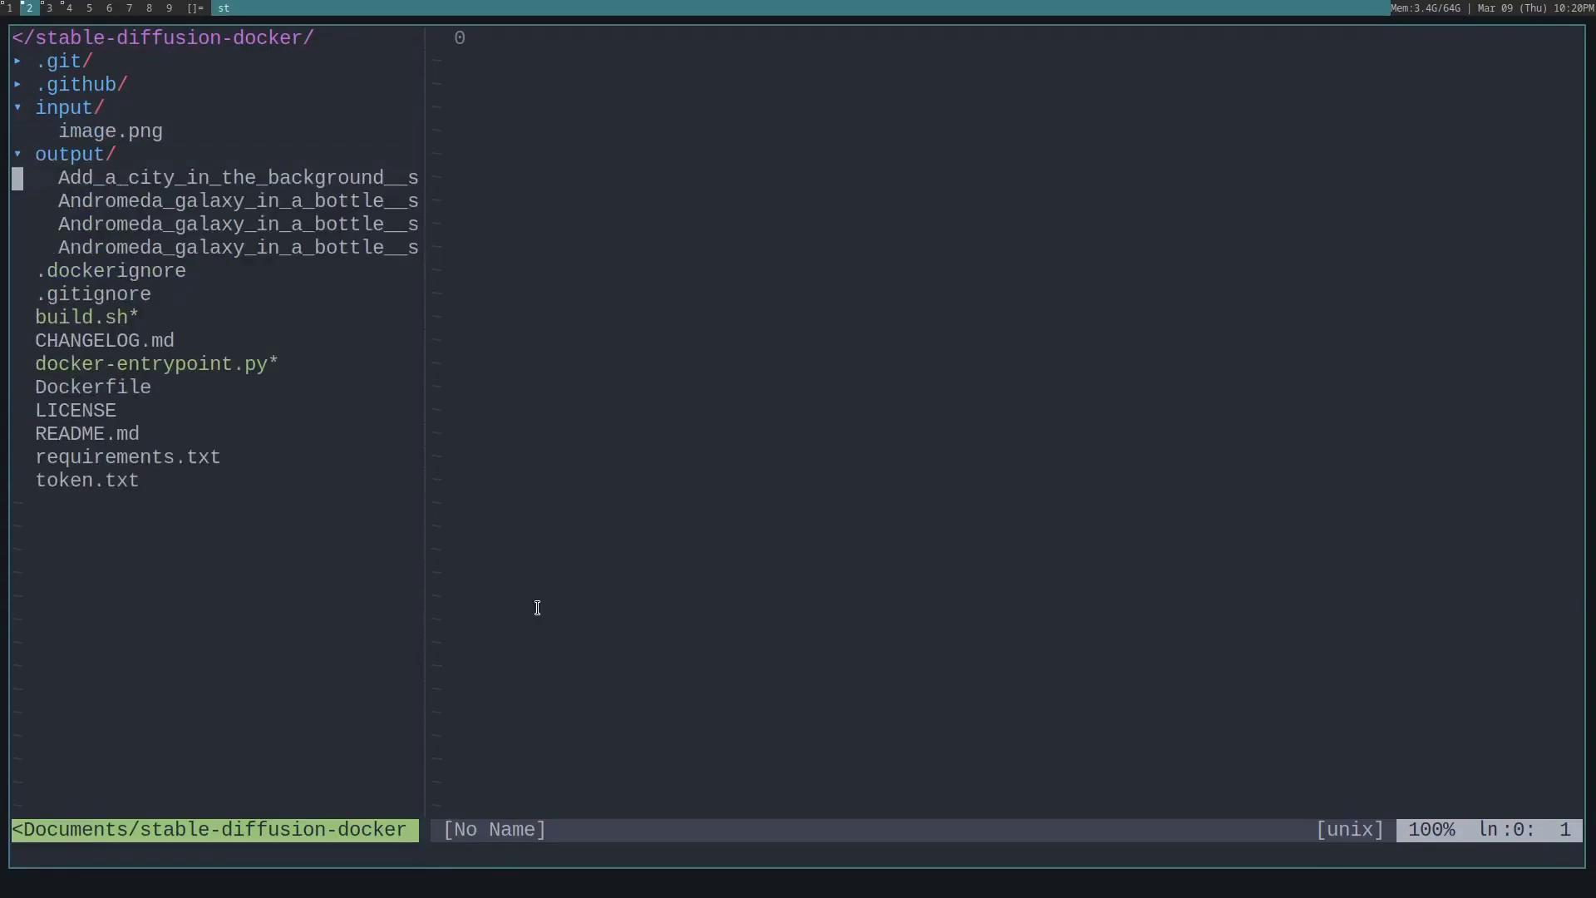
{"action": "key", "text": "j"}
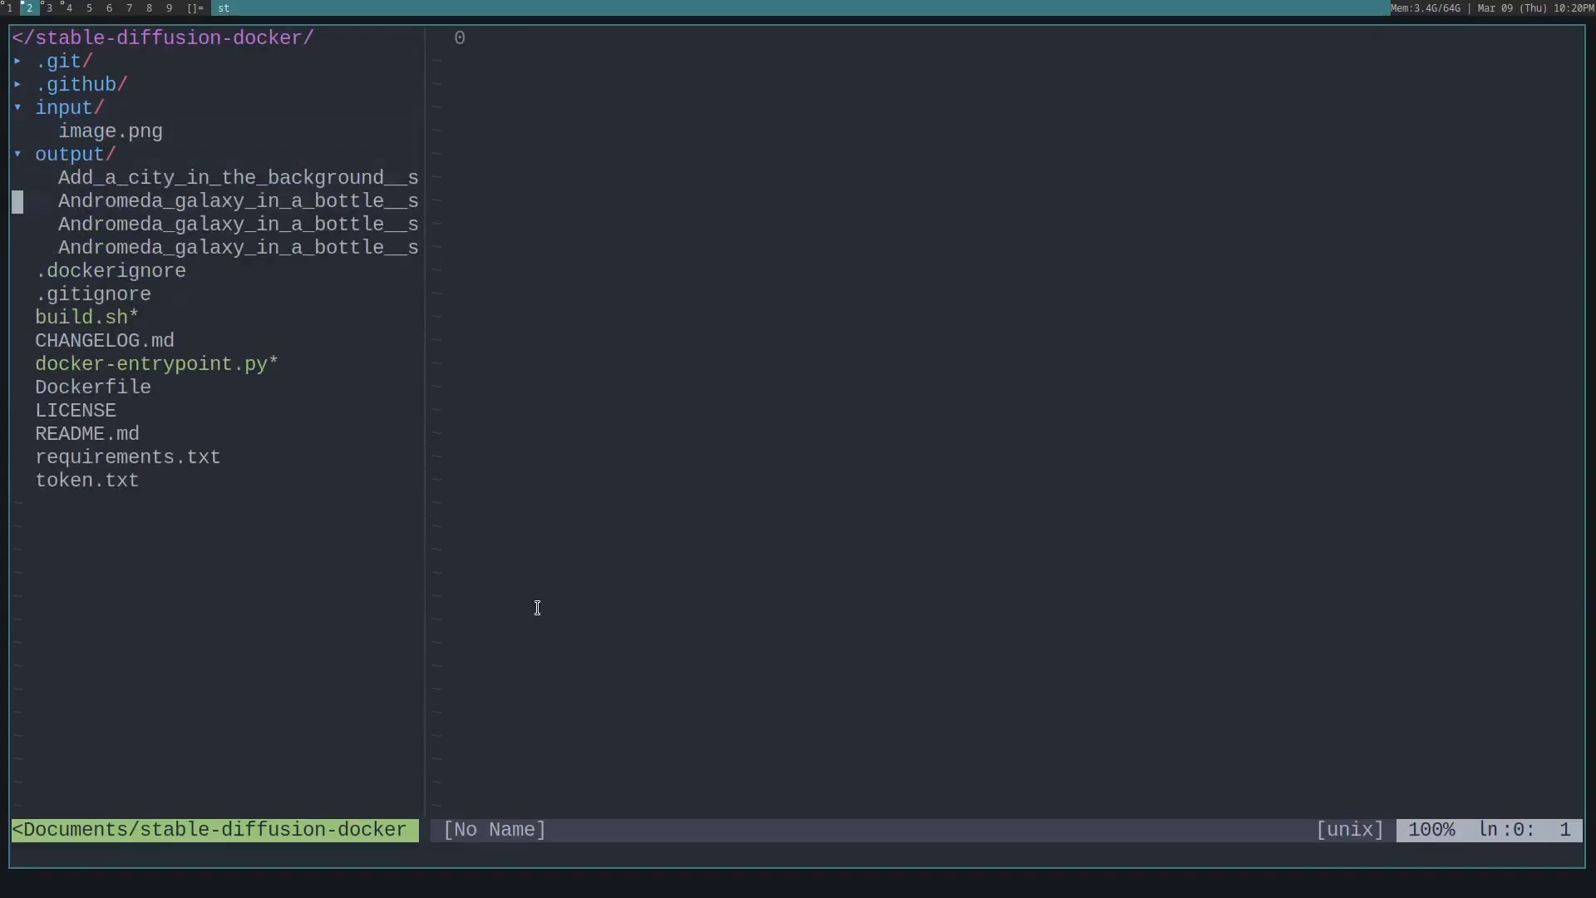
{"action": "key", "text": "j"}
{"action": "key", "text": "j"}
{"action": "key", "text": "k"}
{"action": "key", "text": "k"}
{"action": "key", "text": "super+1"}
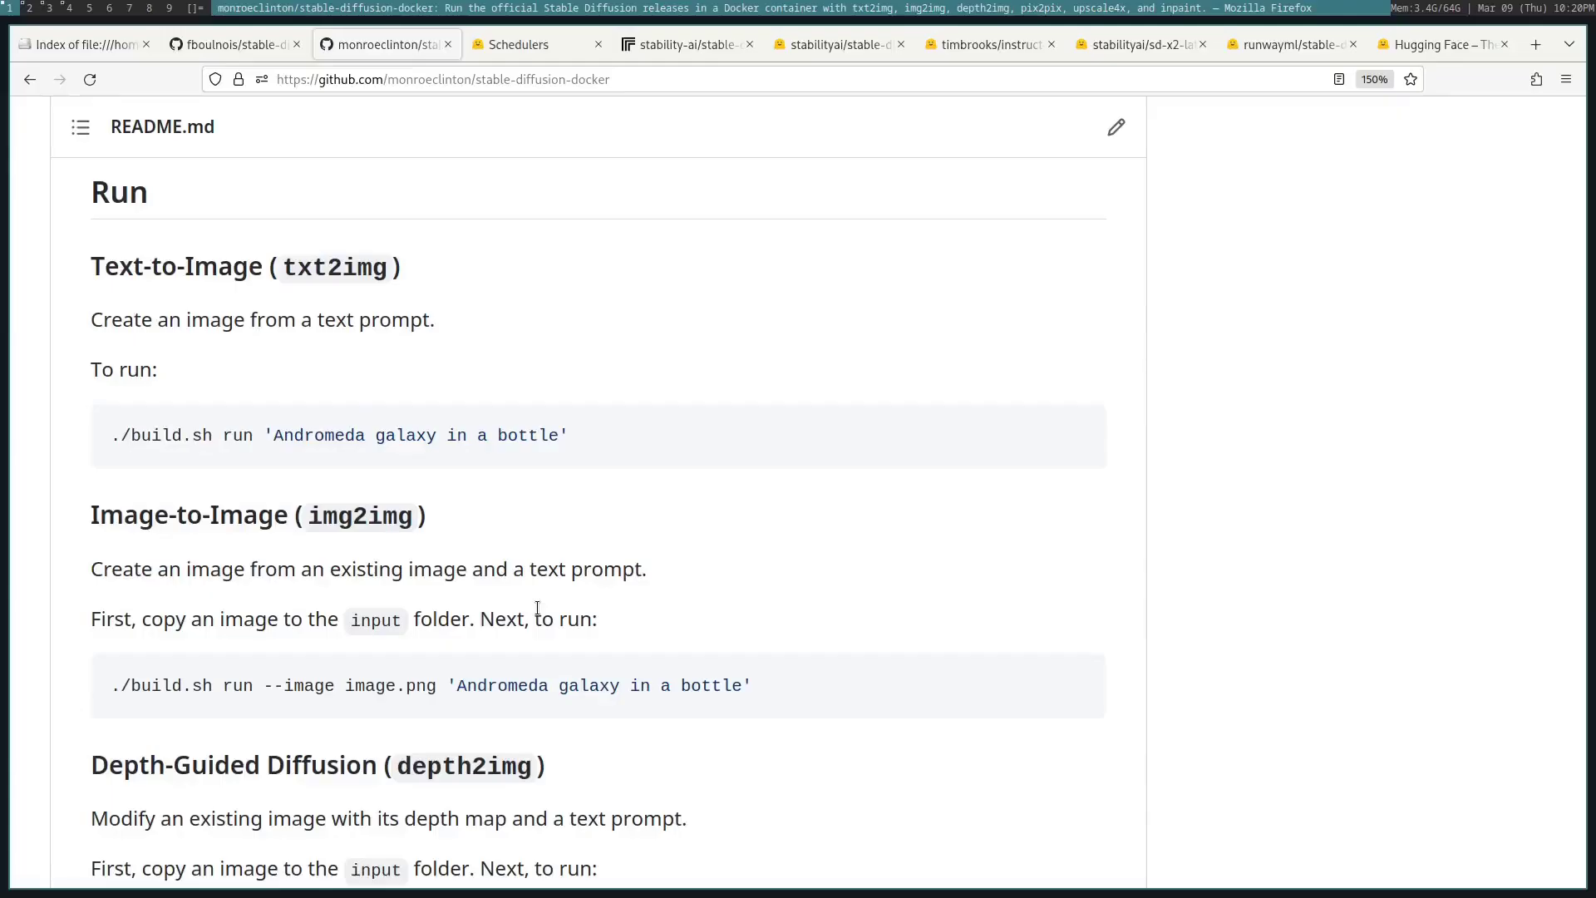